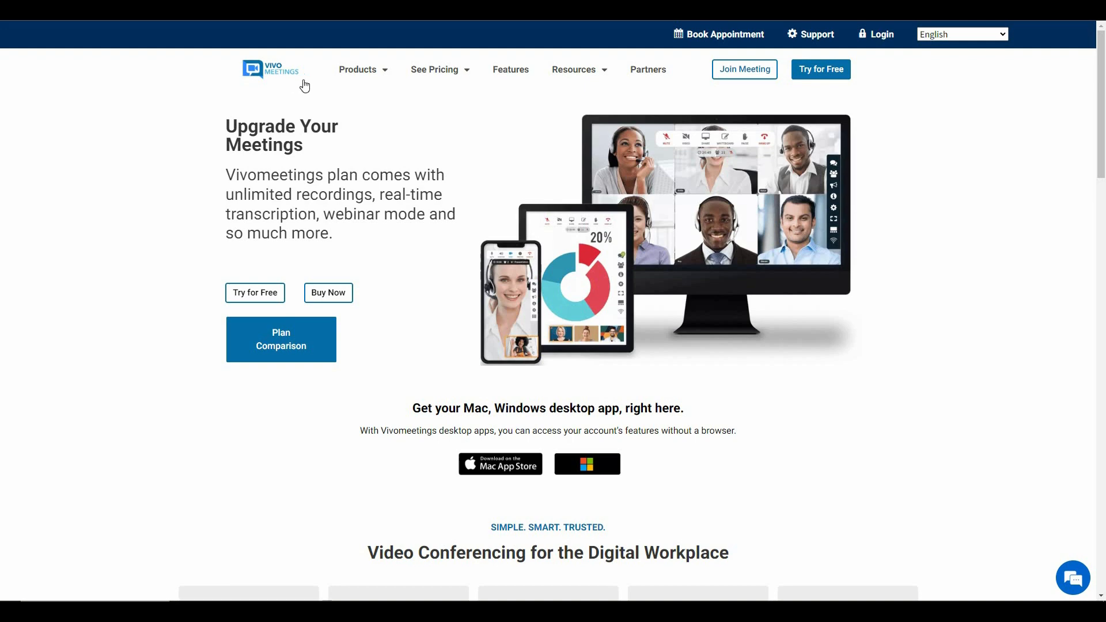
# Scroll to the feature cards and briefly highlight 'transcribe' in the AI Transcription card.
pyautogui.scroll(-5, 292, 390)
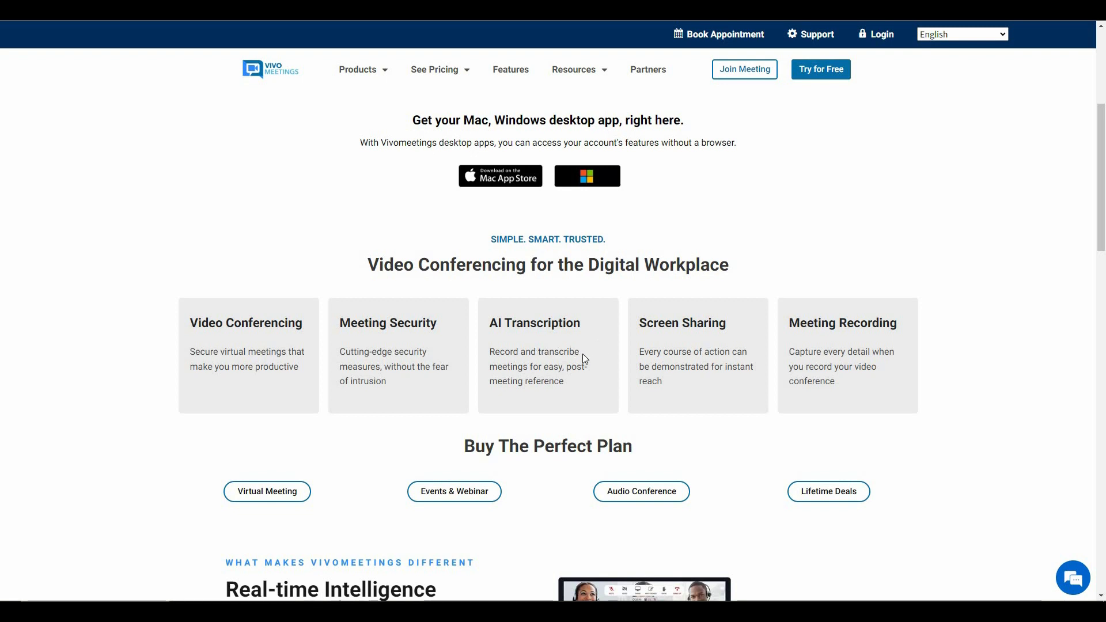
pyautogui.doubleClick(597, 355)
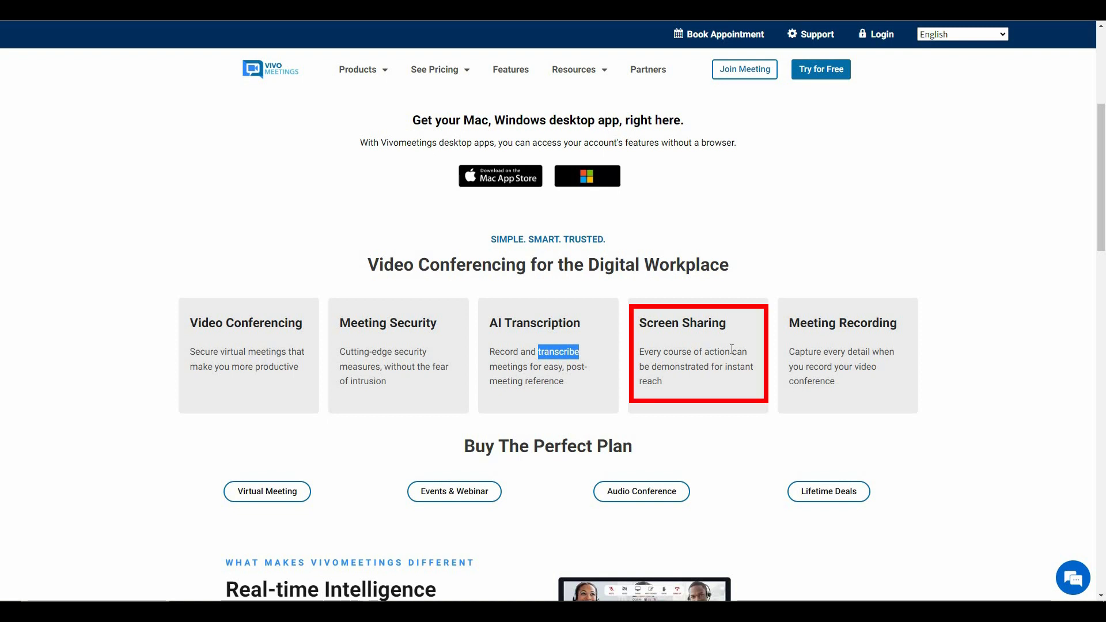
pyautogui.click(872, 345)
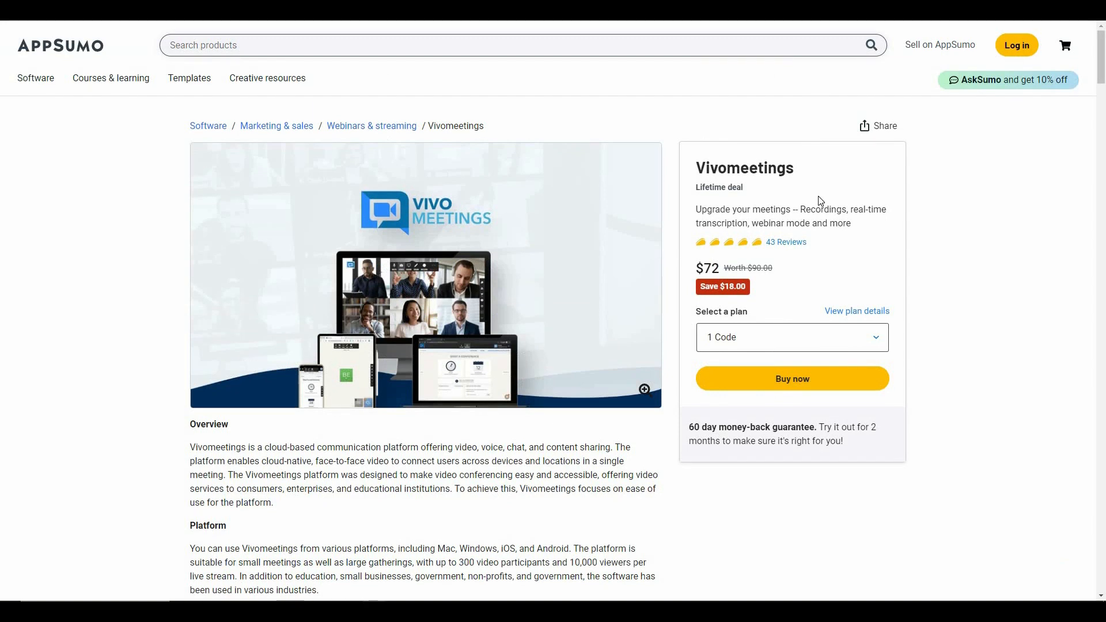
# Highlight the $72 deal price, then scroll down to Plans & features.
pyautogui.moveTo(692, 272); pyautogui.dragTo(795, 284)
pyautogui.click(794, 284)
pyautogui.scroll(-8, 333, 350)
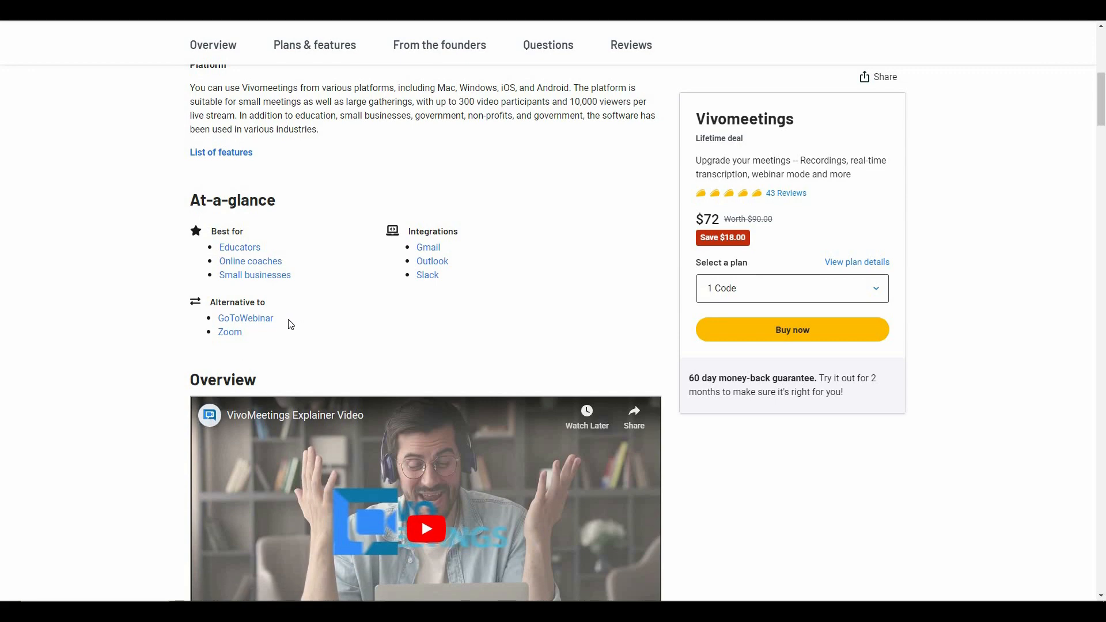
pyautogui.scroll(-18, 288, 329)
pyautogui.scroll(-18, 282, 340)
pyautogui.scroll(-1, 377, 330)
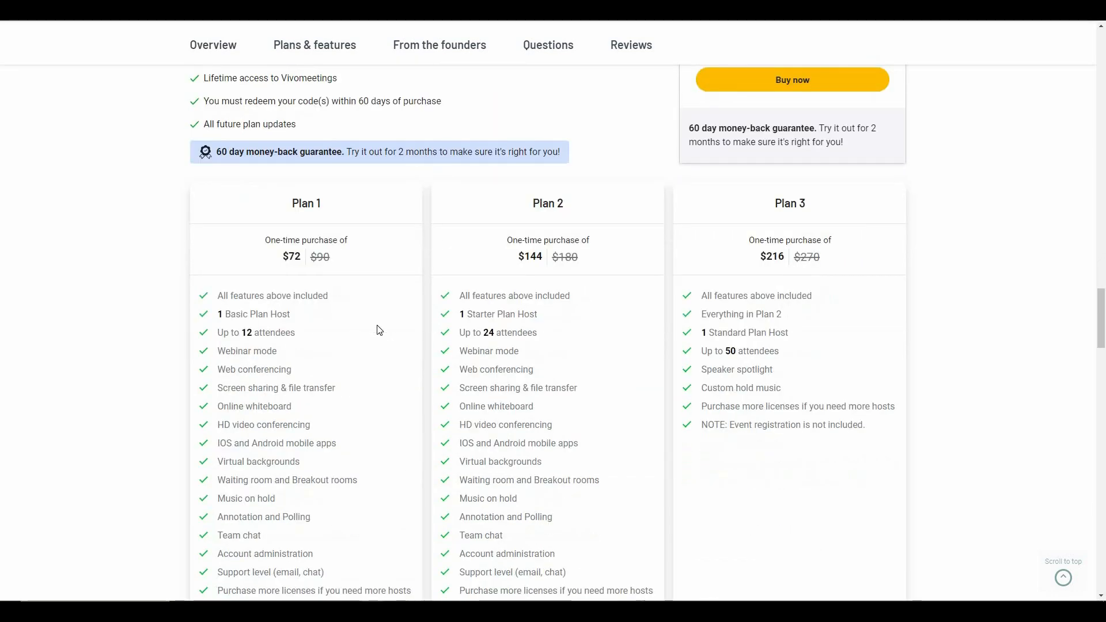
pyautogui.scroll(-1, 378, 329)
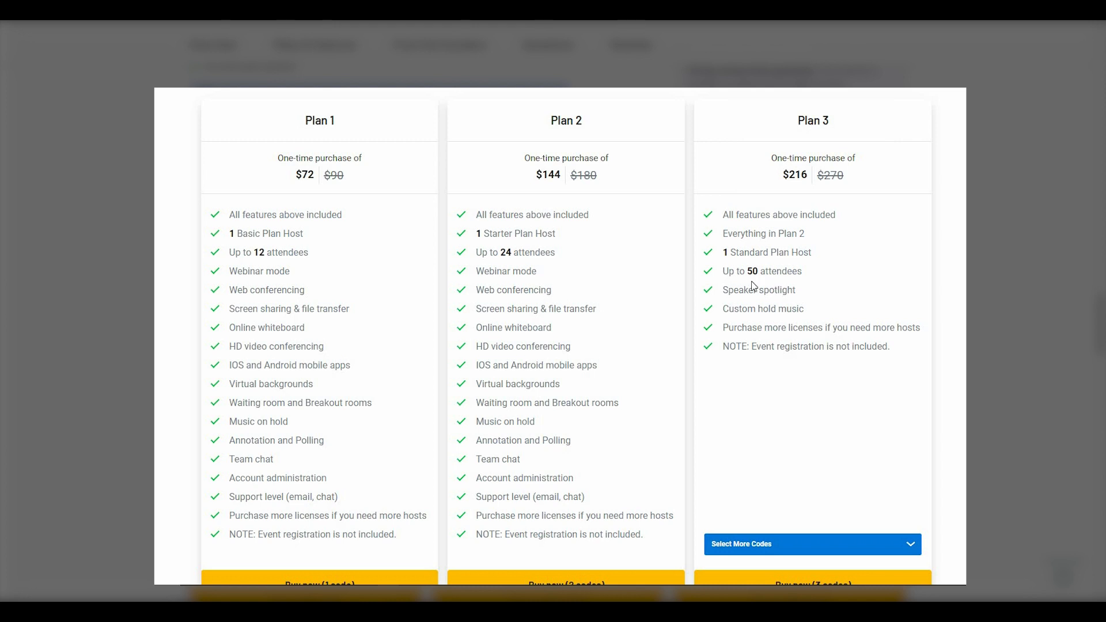
# Set the third plan card to 7 Codes, revealing Plan 7 at $504.
pyautogui.click(796, 544)
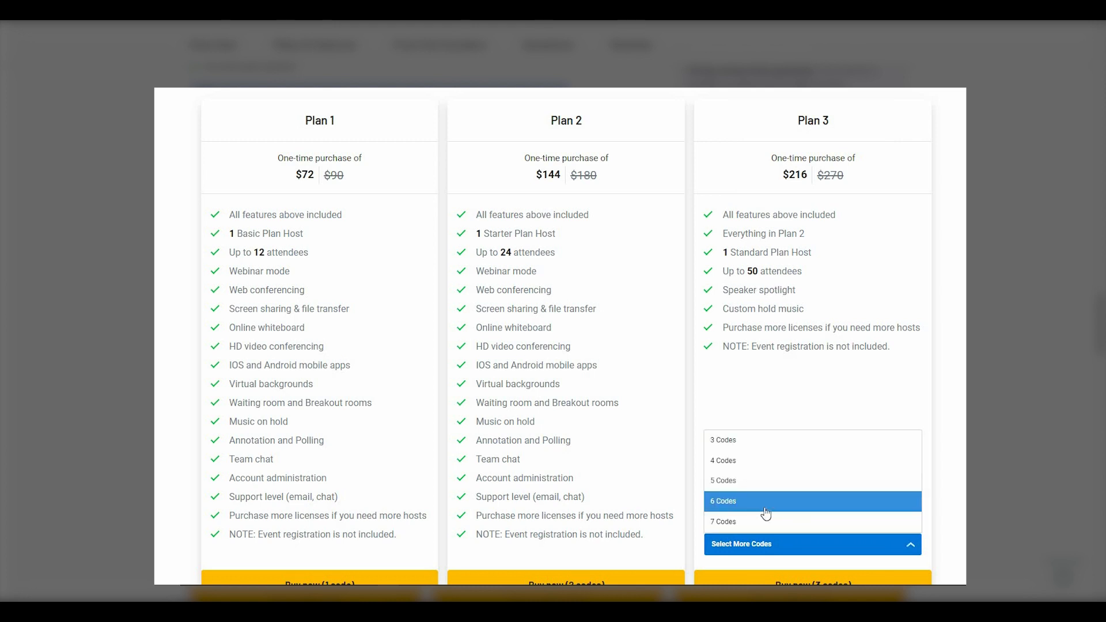
pyautogui.click(754, 522)
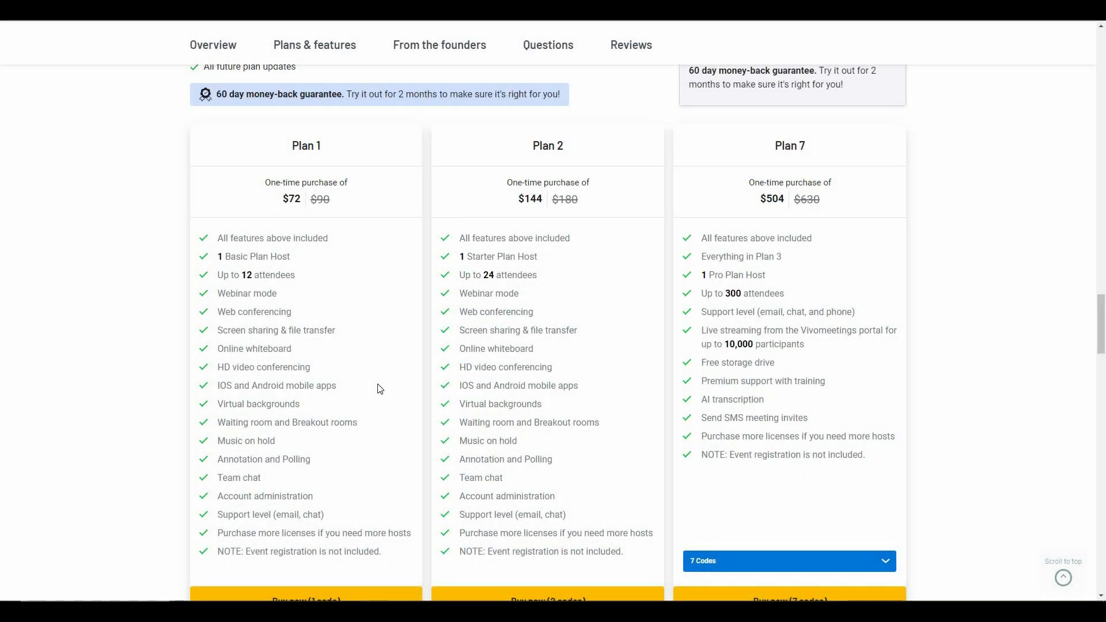
pyautogui.scroll(1, 378, 386)
pyautogui.scroll(12, 378, 385)
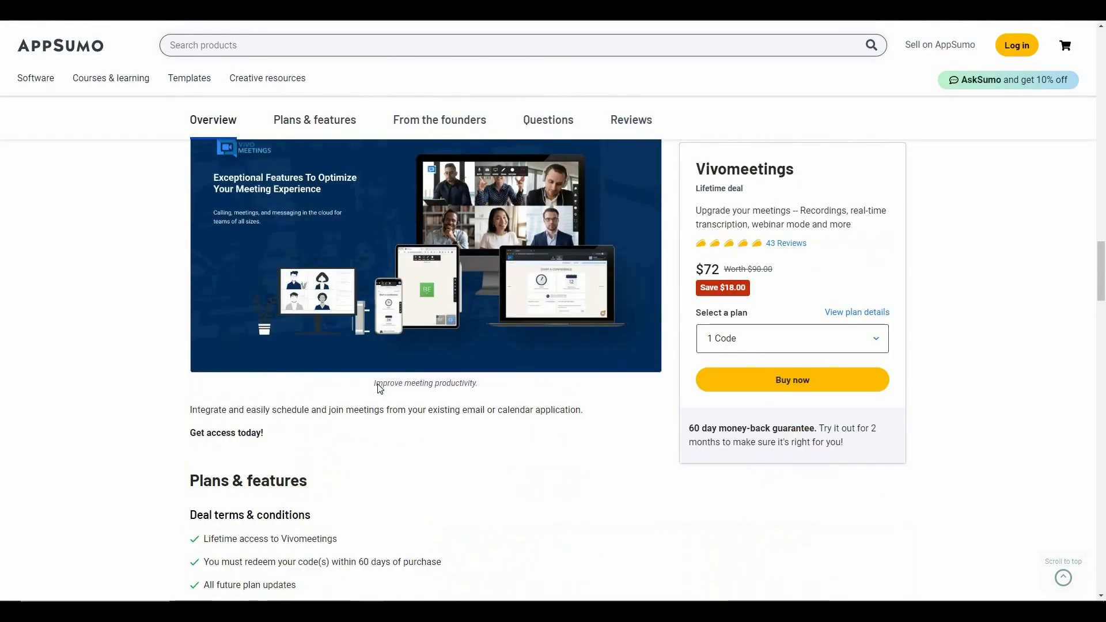
pyautogui.scroll(3, 381, 389)
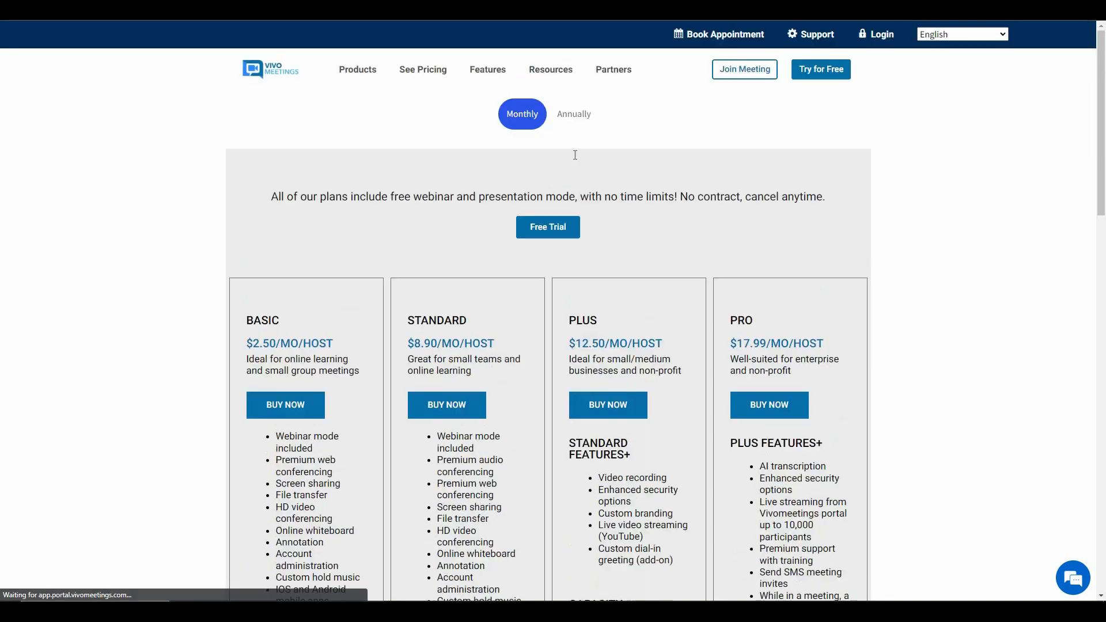
# Scroll through the See Pricing page's monthly plans from $2.50 to $17.99 per host.
pyautogui.scroll(-2, 301, 305)
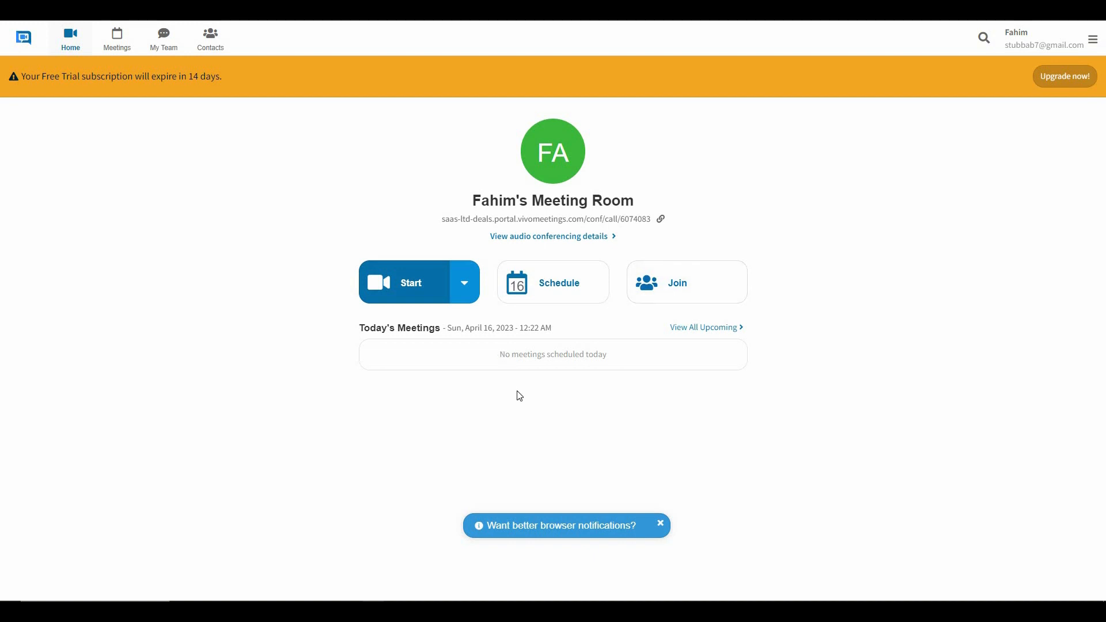
# Browse upcoming and past meetings, start a team direct message, then view the empty Contacts list.
pyautogui.click(709, 329)
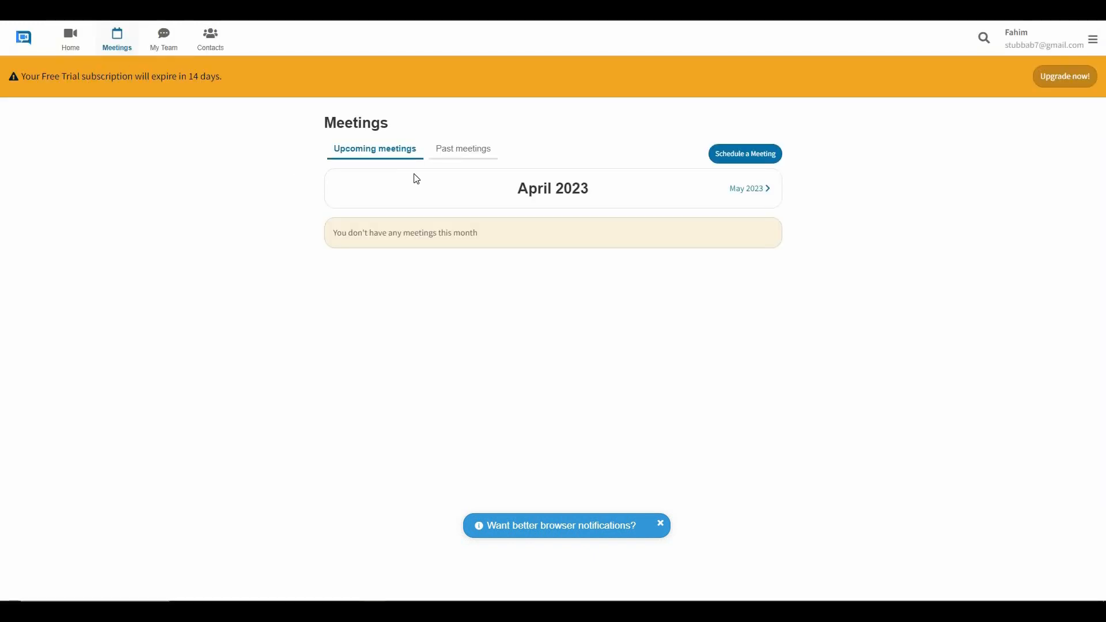
pyautogui.click(455, 152)
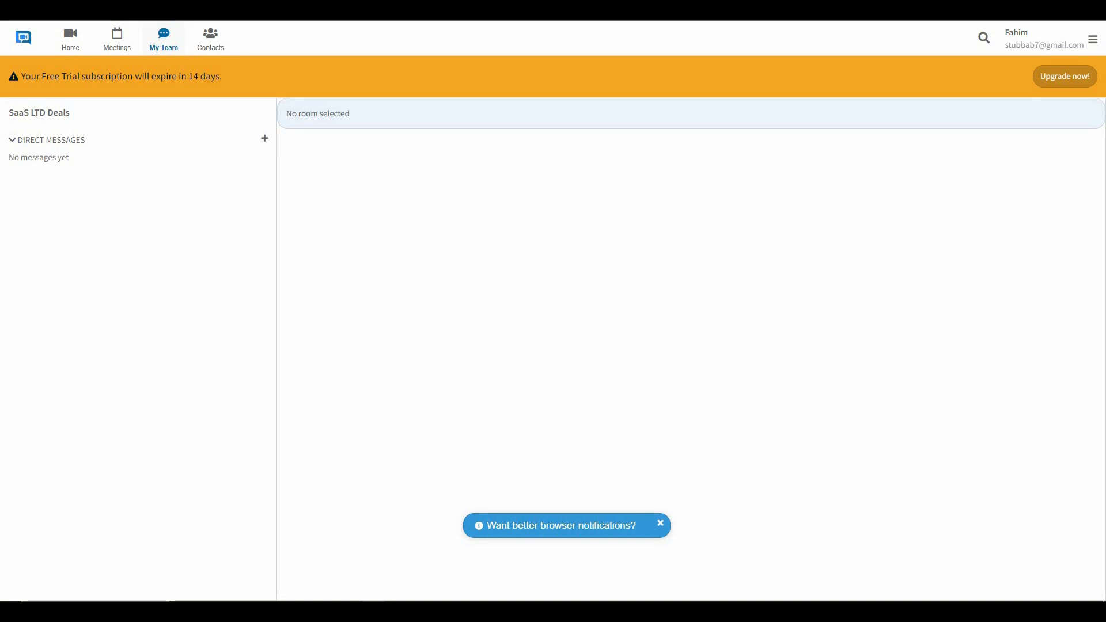
pyautogui.click(265, 140)
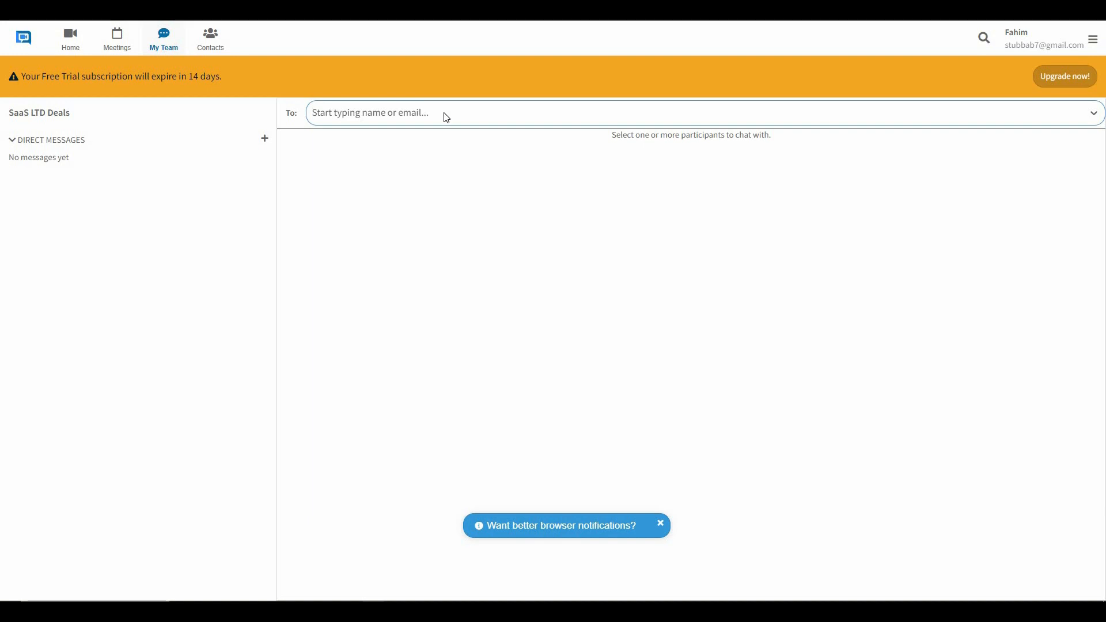
pyautogui.click(217, 48)
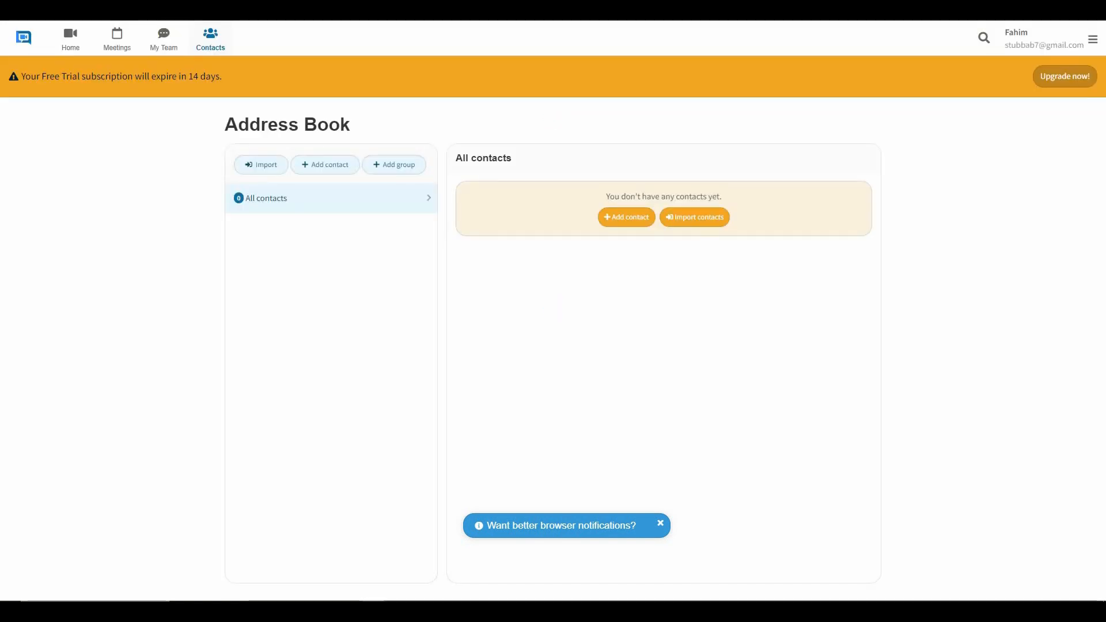
# Check the import options, then save a new contact group named Group1 with no members.
pyautogui.click(698, 219)
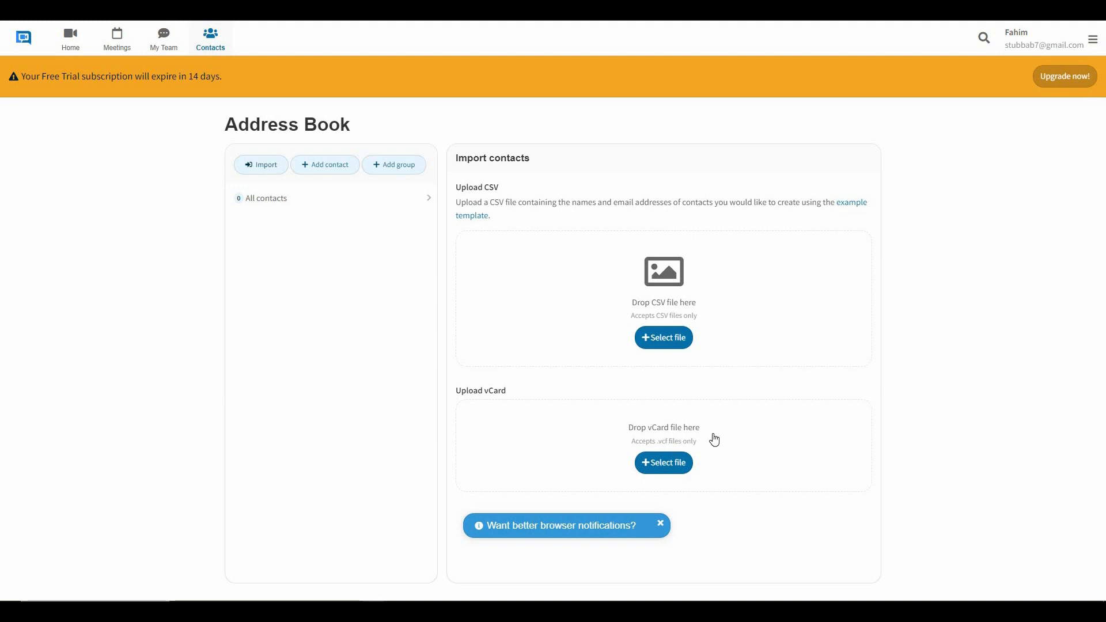
pyautogui.click(268, 198)
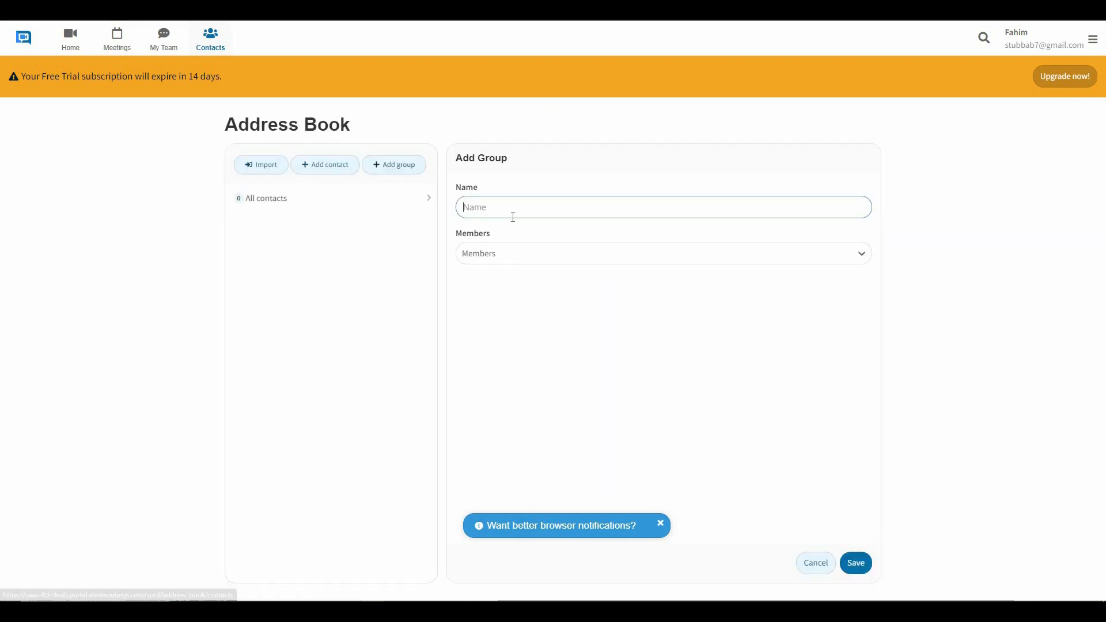
pyautogui.write('Gro')
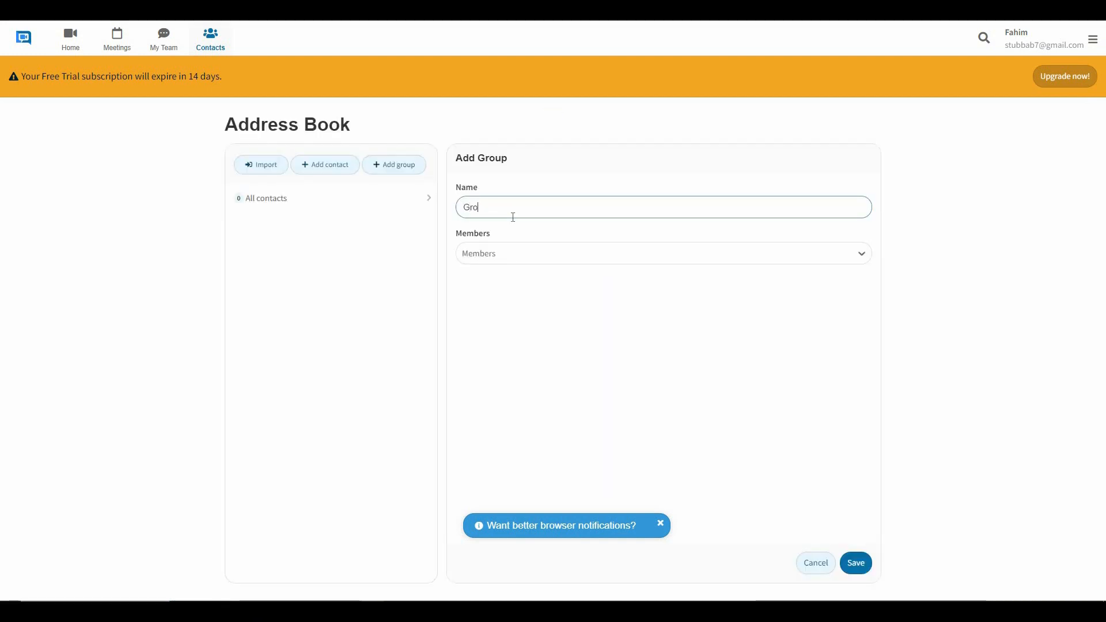
pyautogui.write('up1')
pyautogui.click(548, 255)
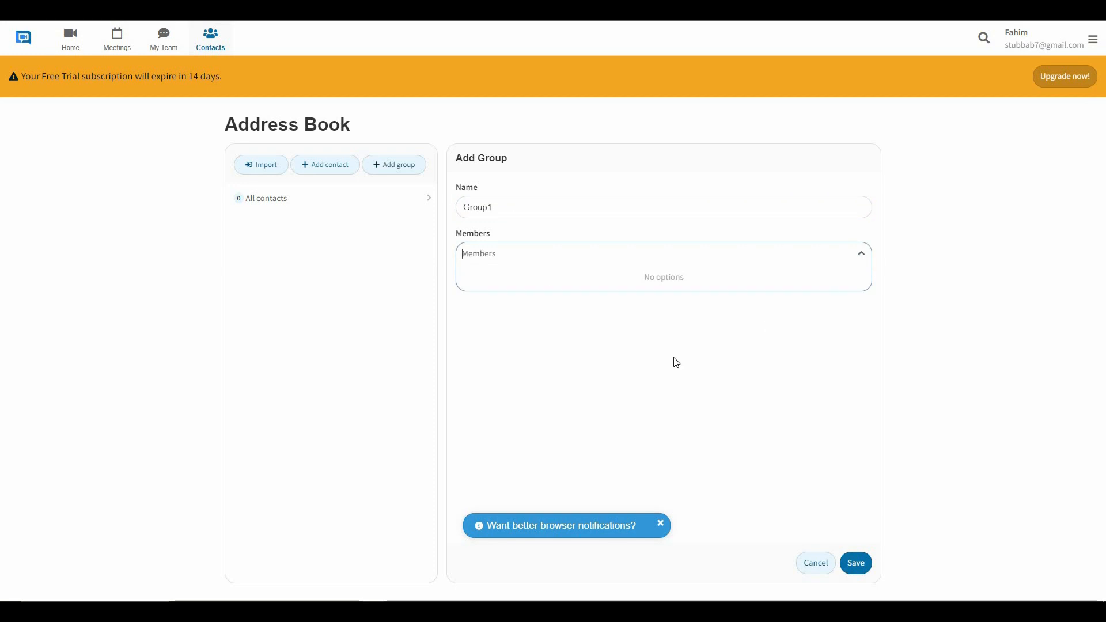
pyautogui.press('Escape')
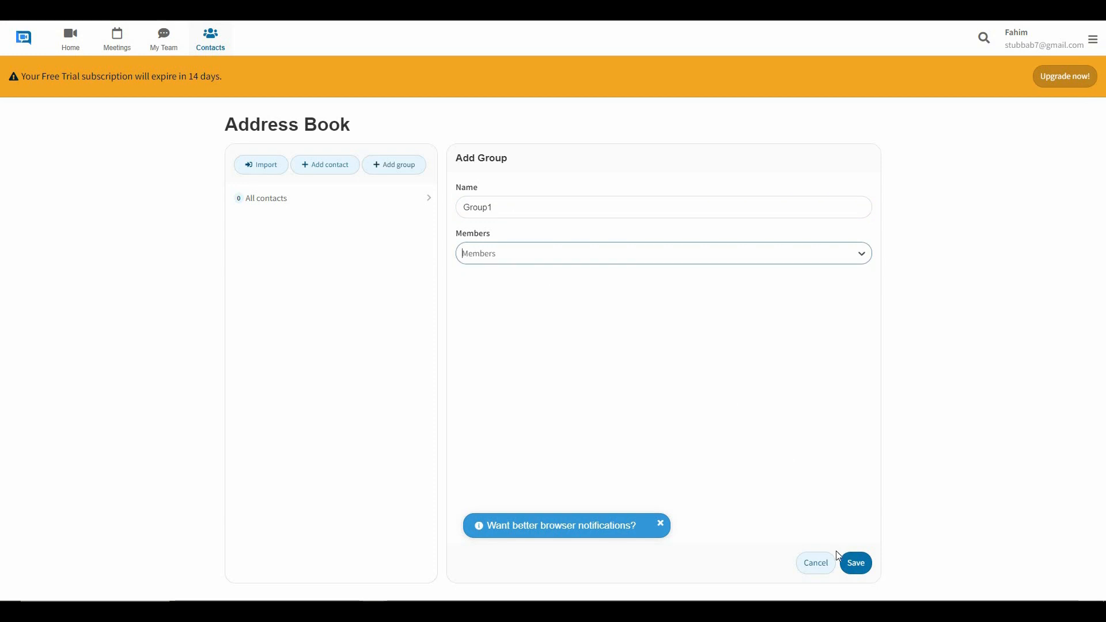
pyautogui.click(865, 567)
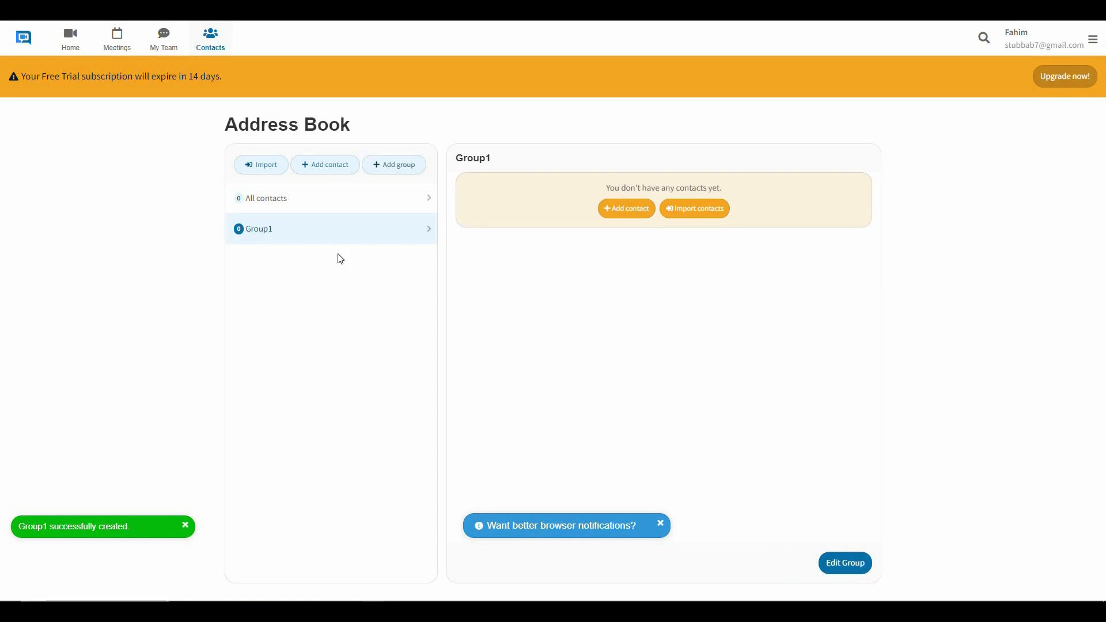
# Add a new contact with the person's full name and e-mail address.
pyautogui.click(628, 209)
pyautogui.press('Tab')
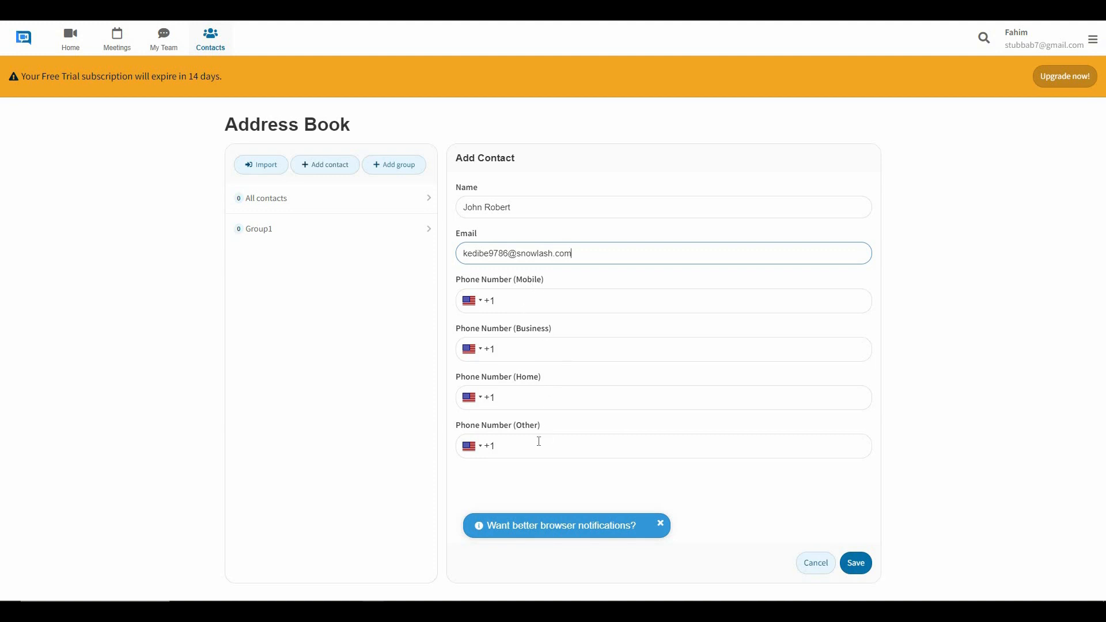
pyautogui.click(858, 564)
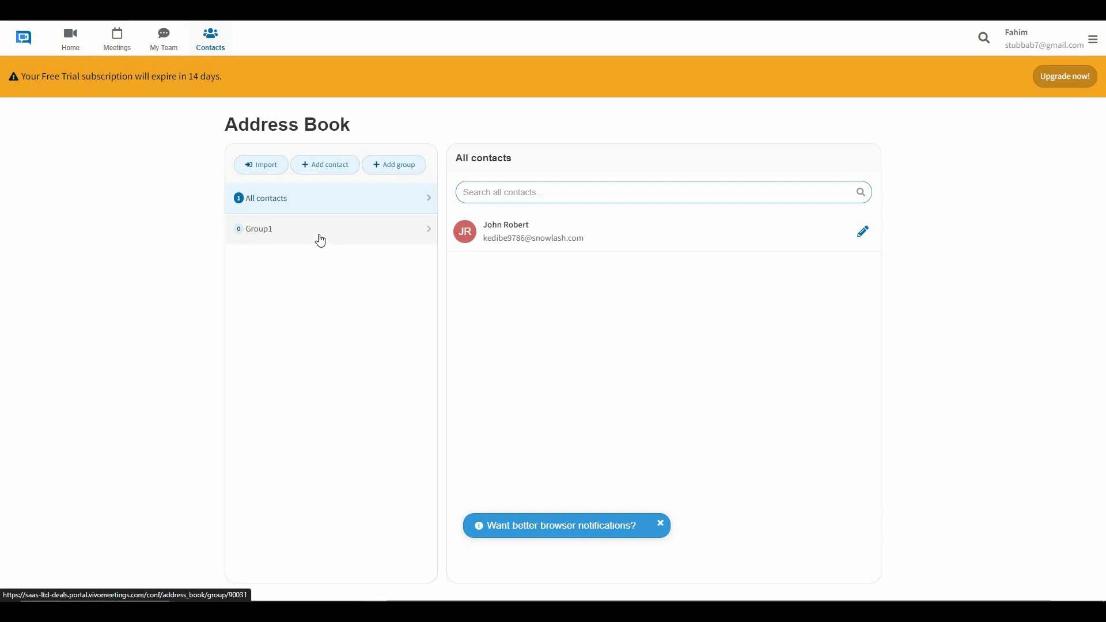
# Add the new contact to Group1, save the group, and return to Home.
pyautogui.click(321, 241)
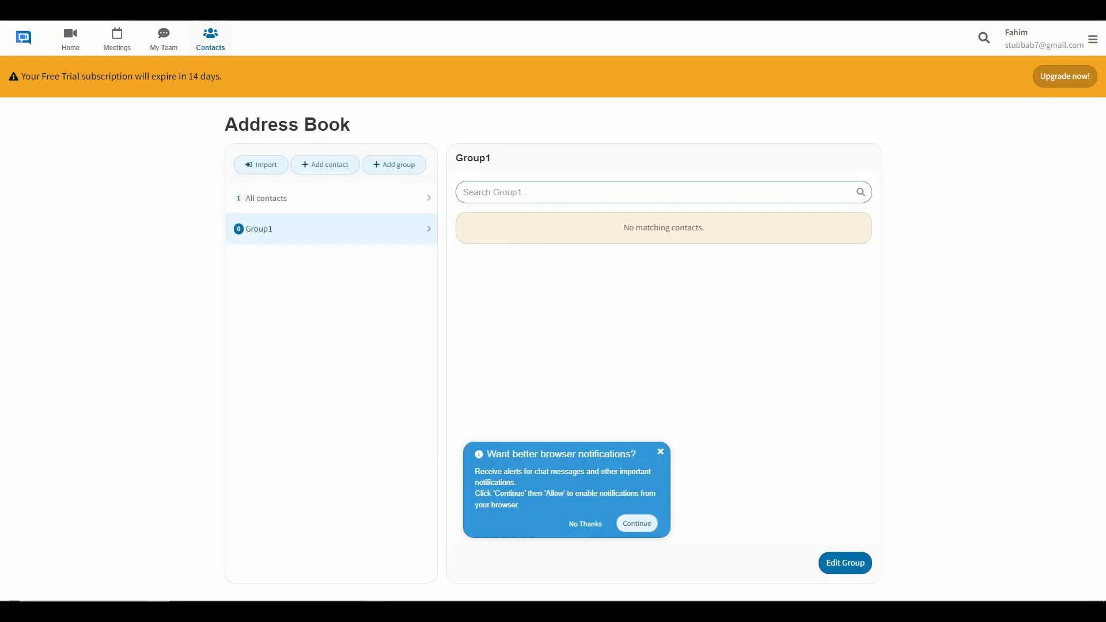
pyautogui.click(845, 567)
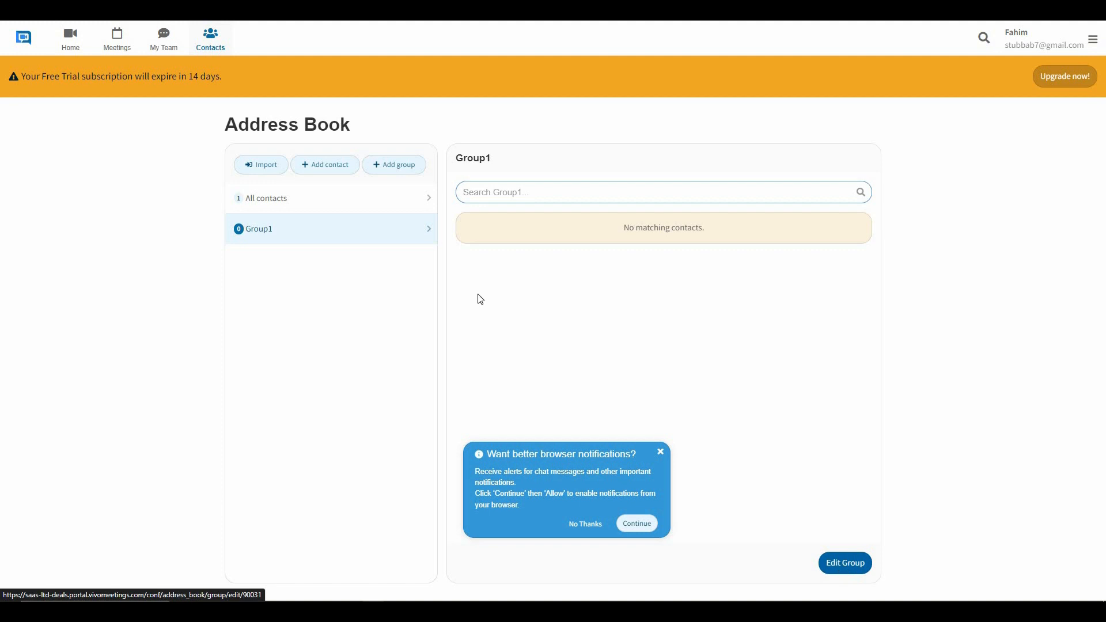
pyautogui.click(509, 257)
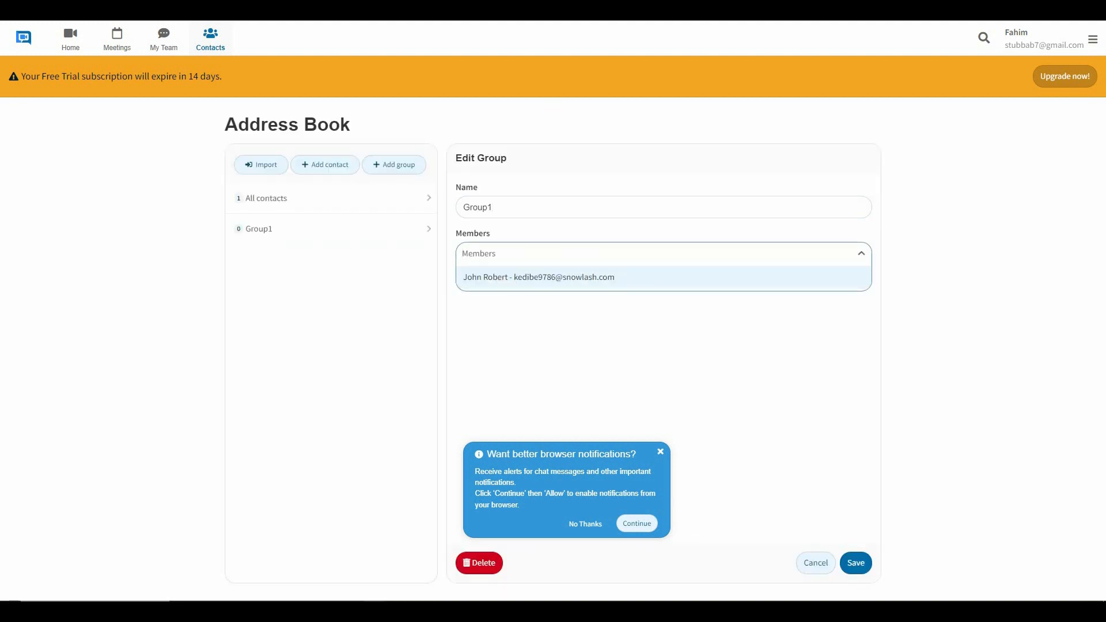
pyautogui.click(517, 283)
pyautogui.click(857, 567)
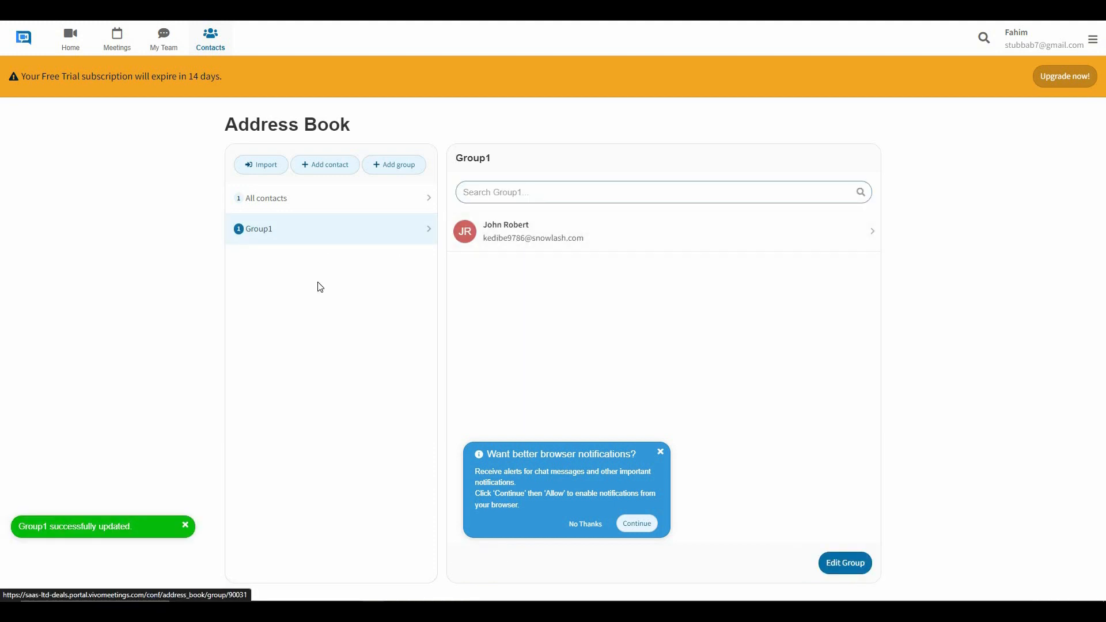
pyautogui.click(70, 41)
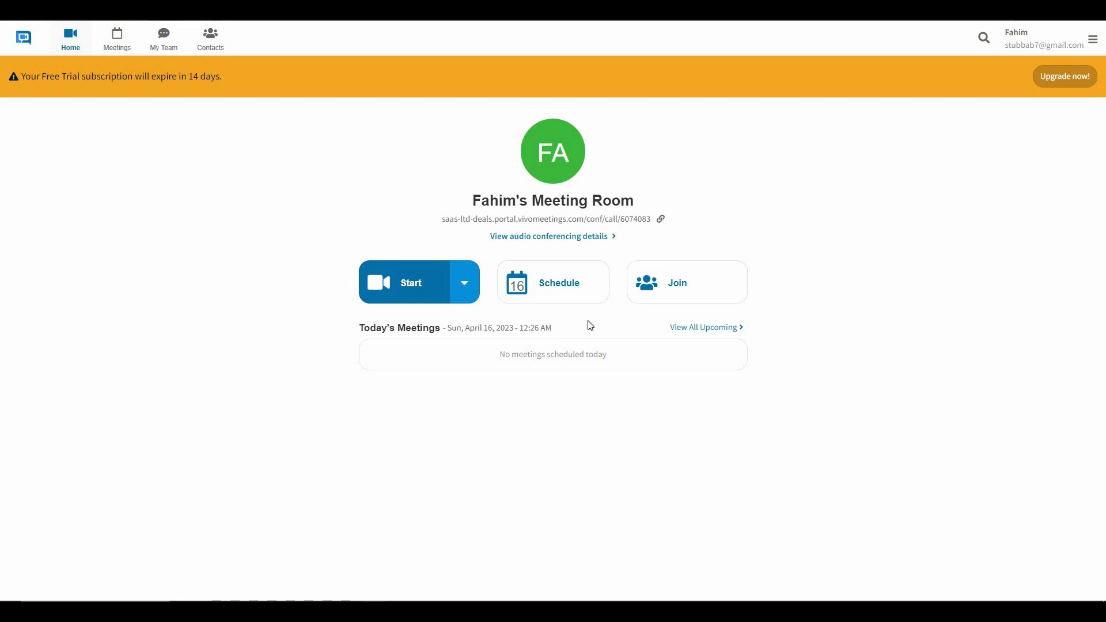
# Start a new meeting dated Tuesday, April 18 2023, leaving the duration at 1 hour.
pyautogui.click(596, 290)
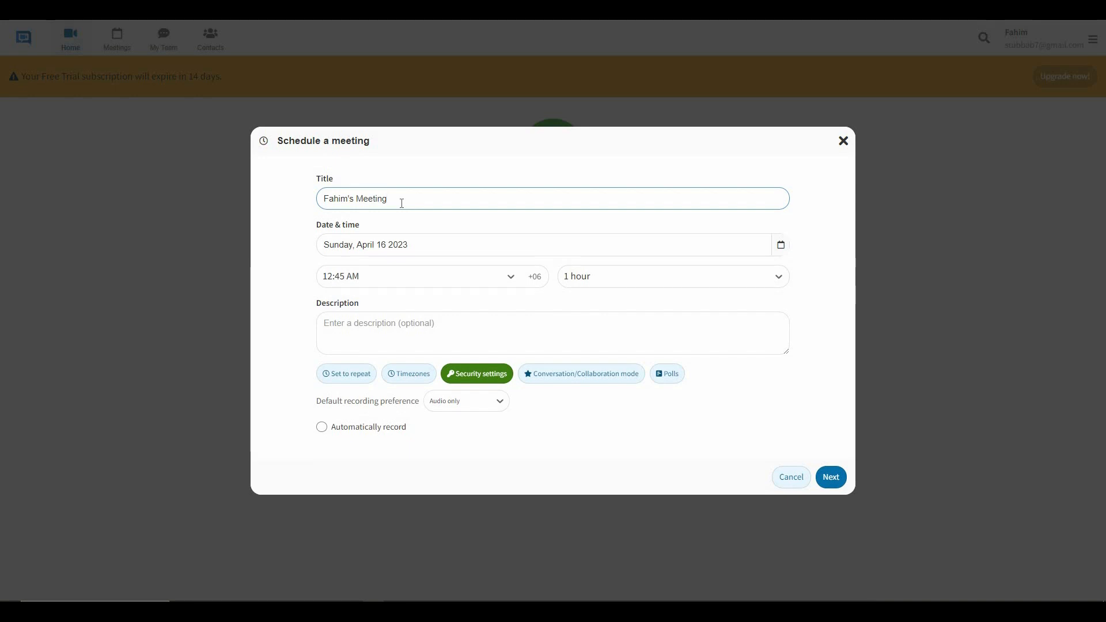
pyautogui.click(781, 246)
pyautogui.click(370, 380)
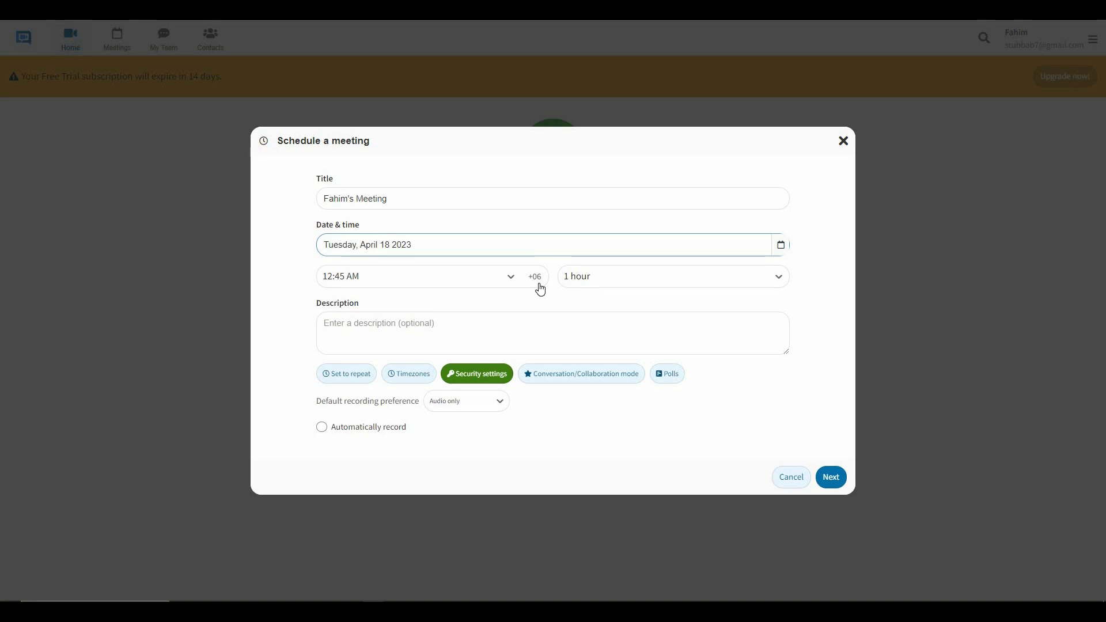
pyautogui.click(738, 283)
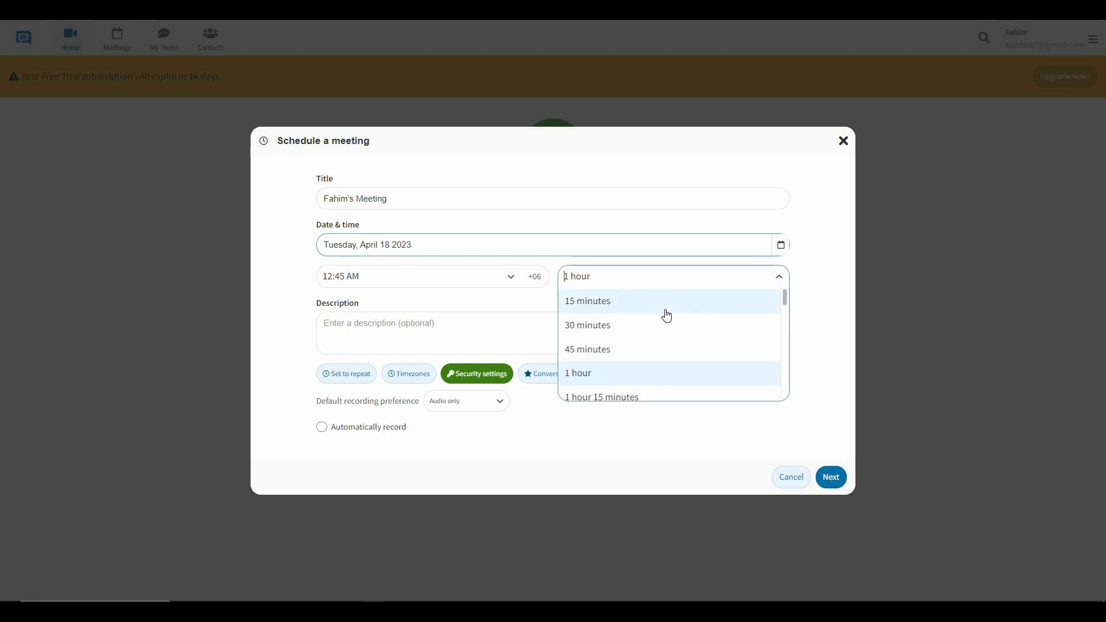
pyautogui.scroll(-4, 655, 351)
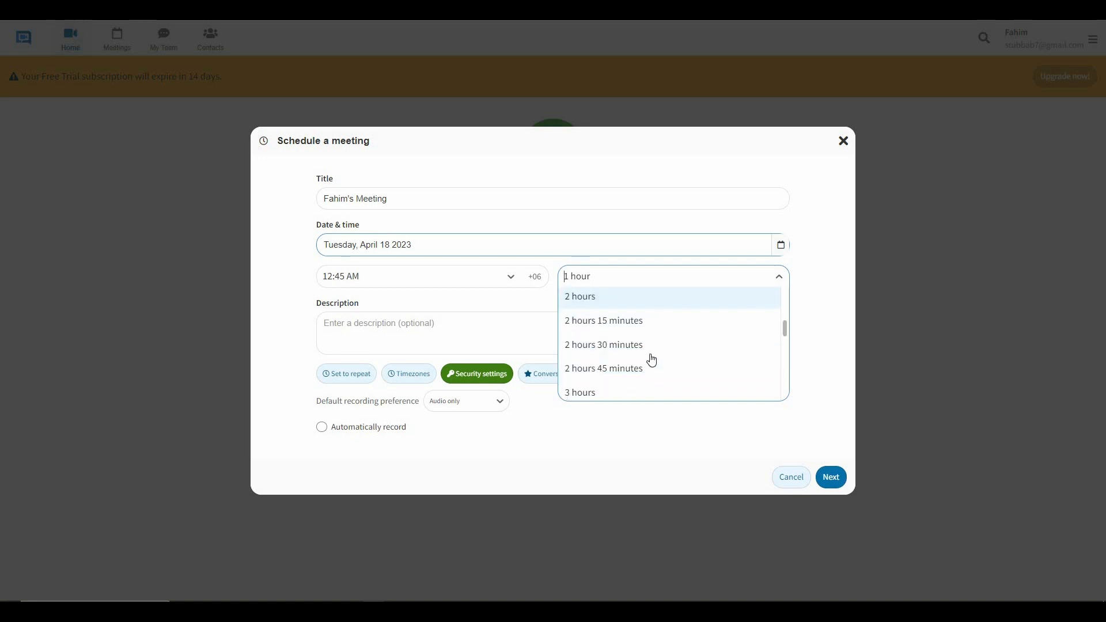
pyautogui.scroll(-5, 652, 361)
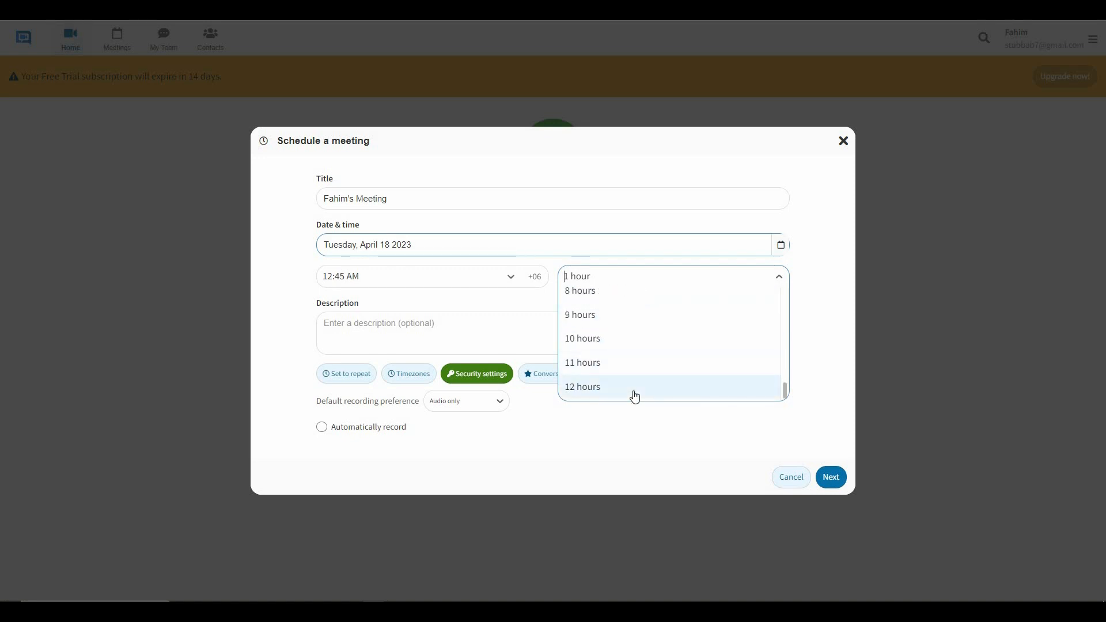
pyautogui.scroll(10, 668, 348)
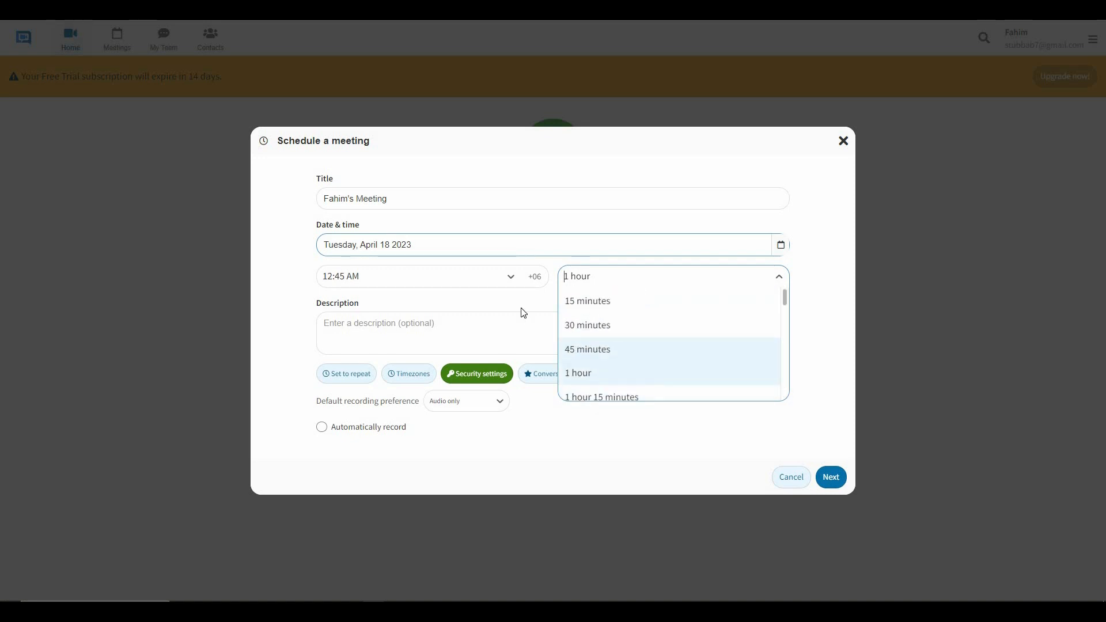
pyautogui.click(417, 336)
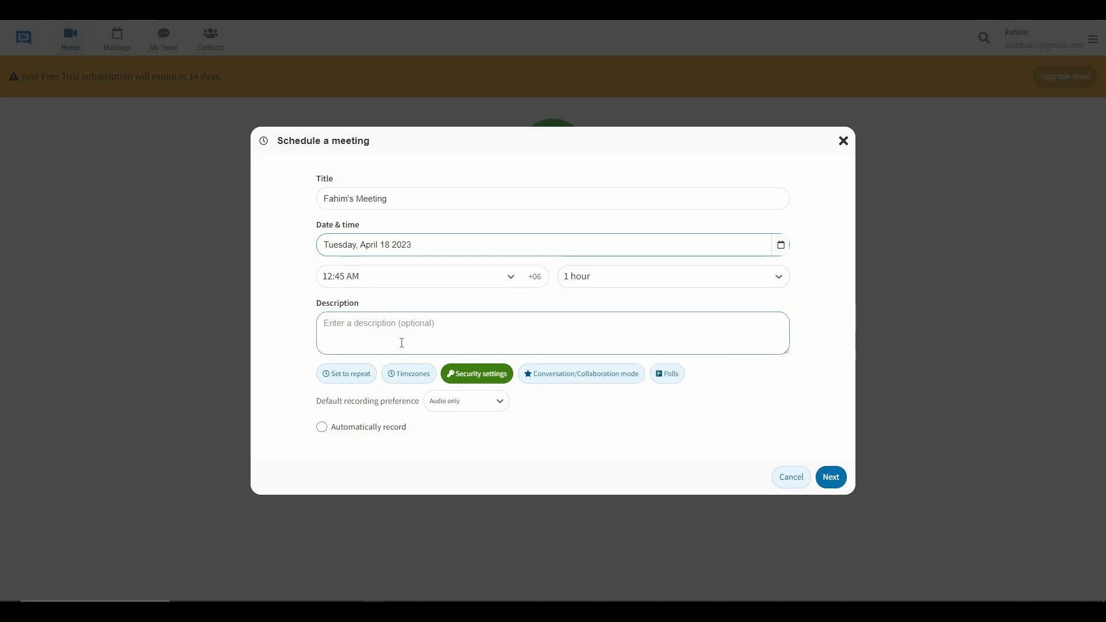
pyautogui.click(348, 376)
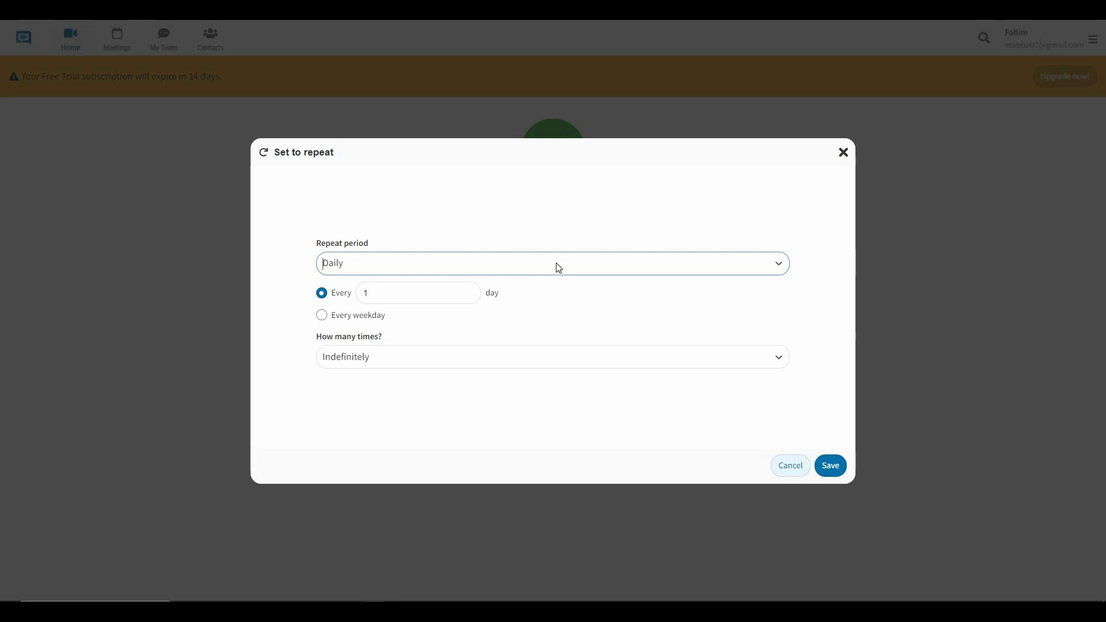
pyautogui.click(542, 271)
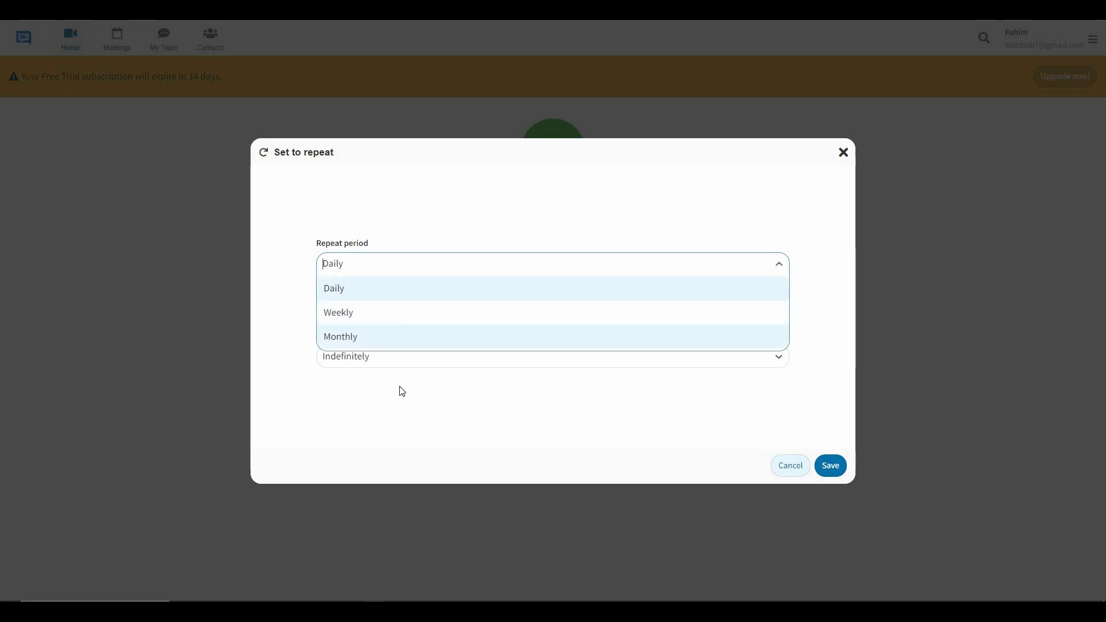
pyautogui.click(392, 291)
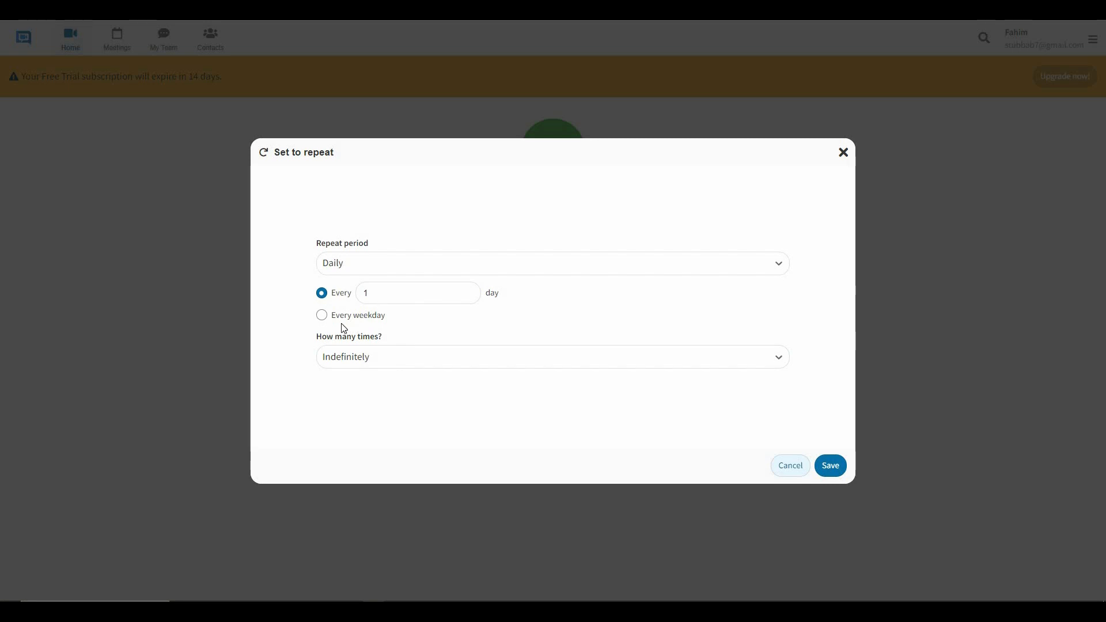
pyautogui.click(437, 362)
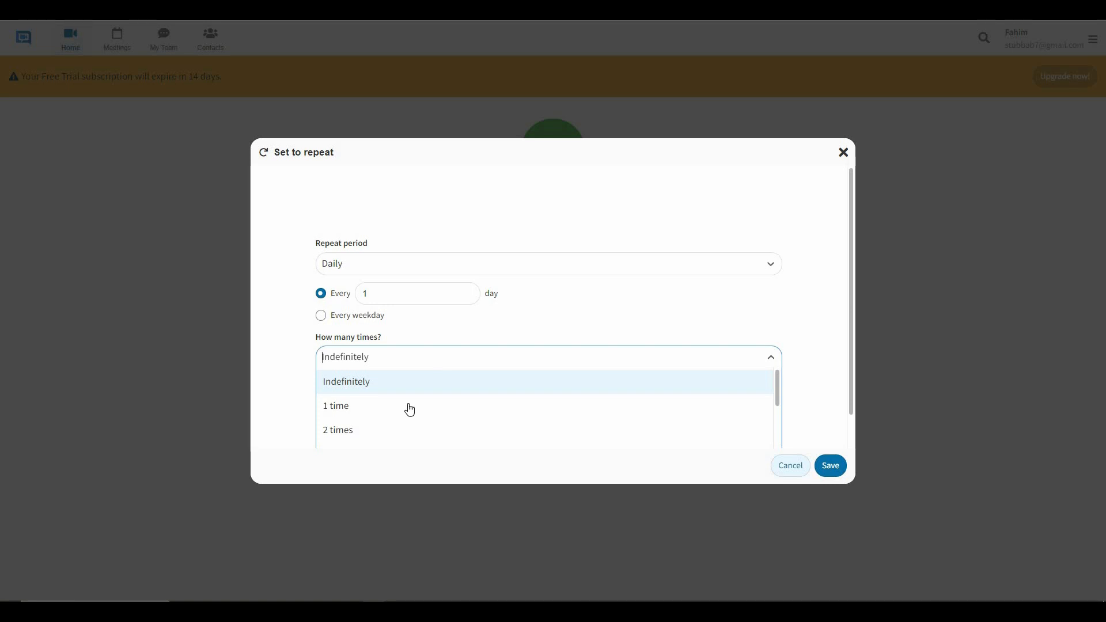
pyautogui.scroll(-1, 462, 440)
pyautogui.press('Down')
pyautogui.press('Down')
pyautogui.press('Up')
pyautogui.press('Escape')
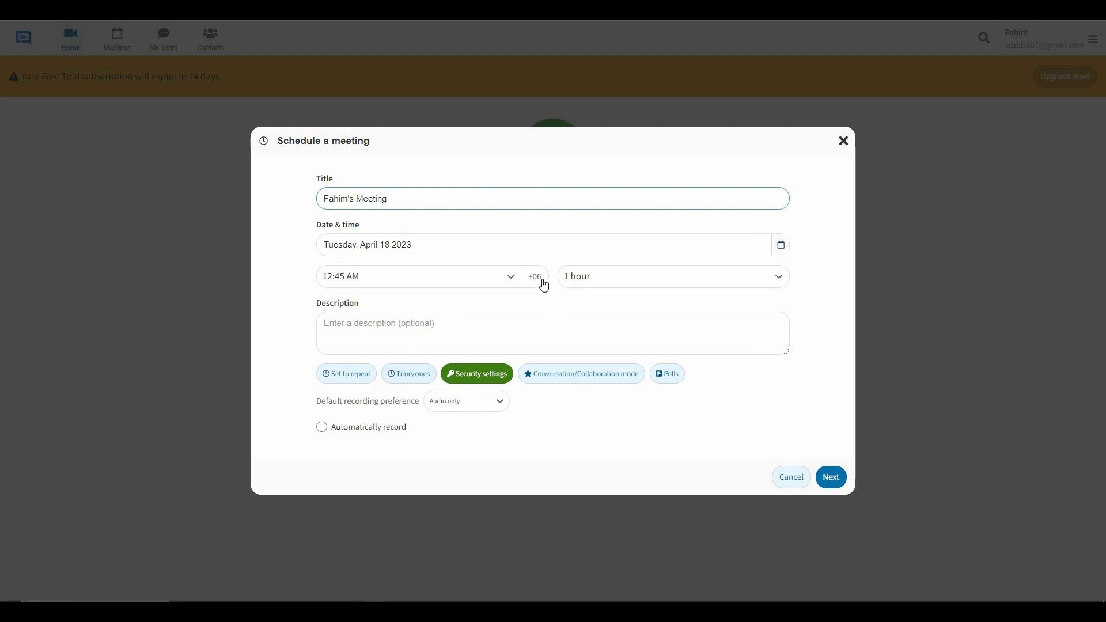
pyautogui.click(490, 378)
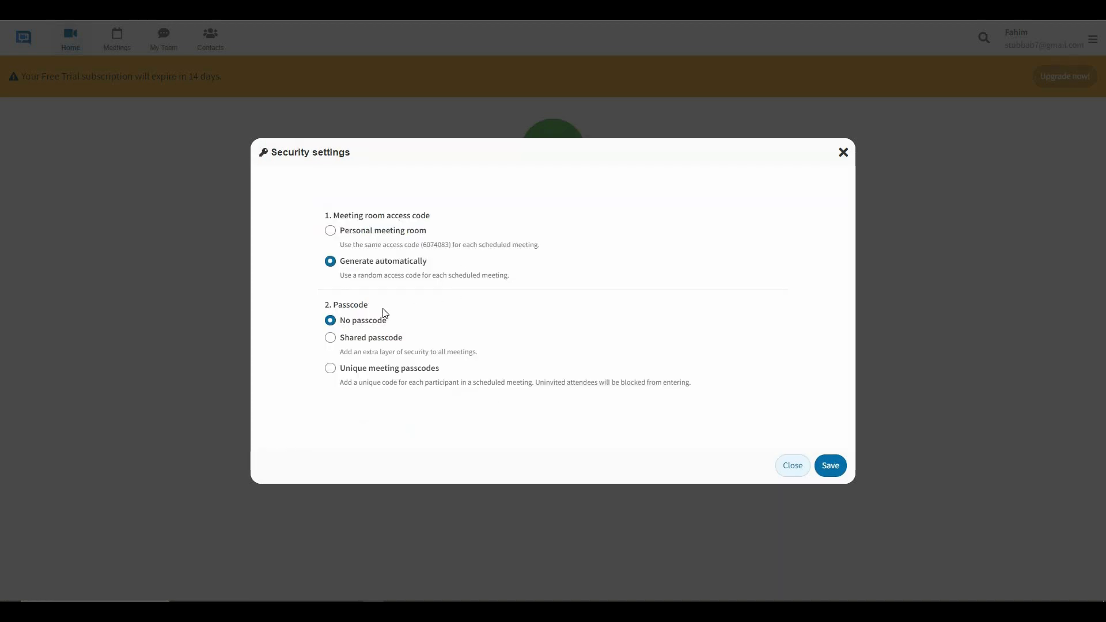
# Close Security settings unchanged and bring up the Conversation/Collaboration meeting mode choices.
pyautogui.click(793, 466)
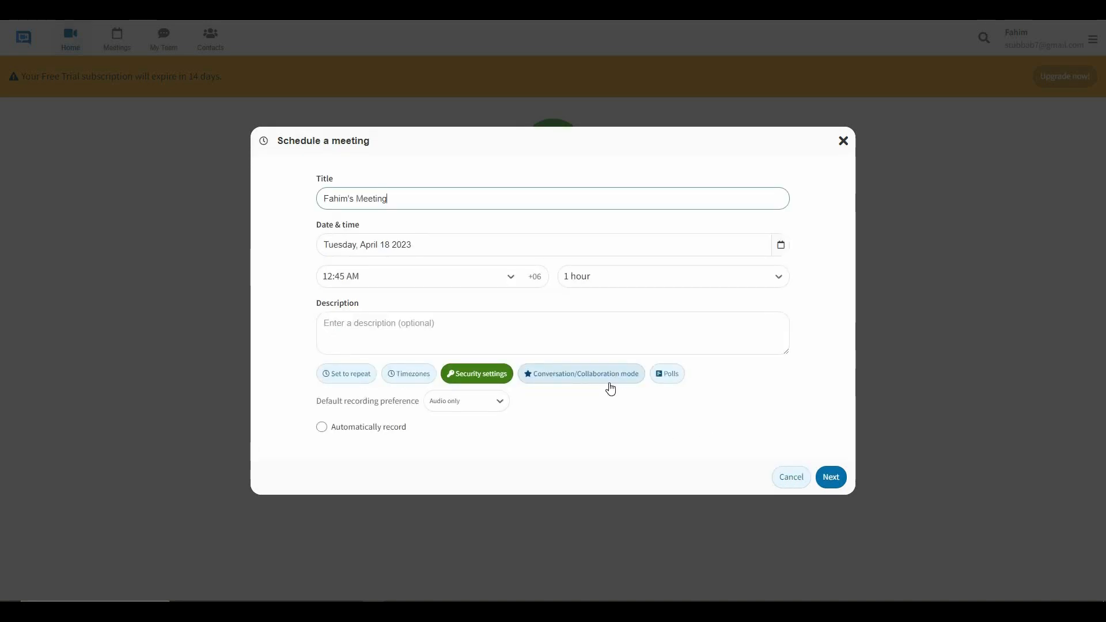
pyautogui.click(578, 388)
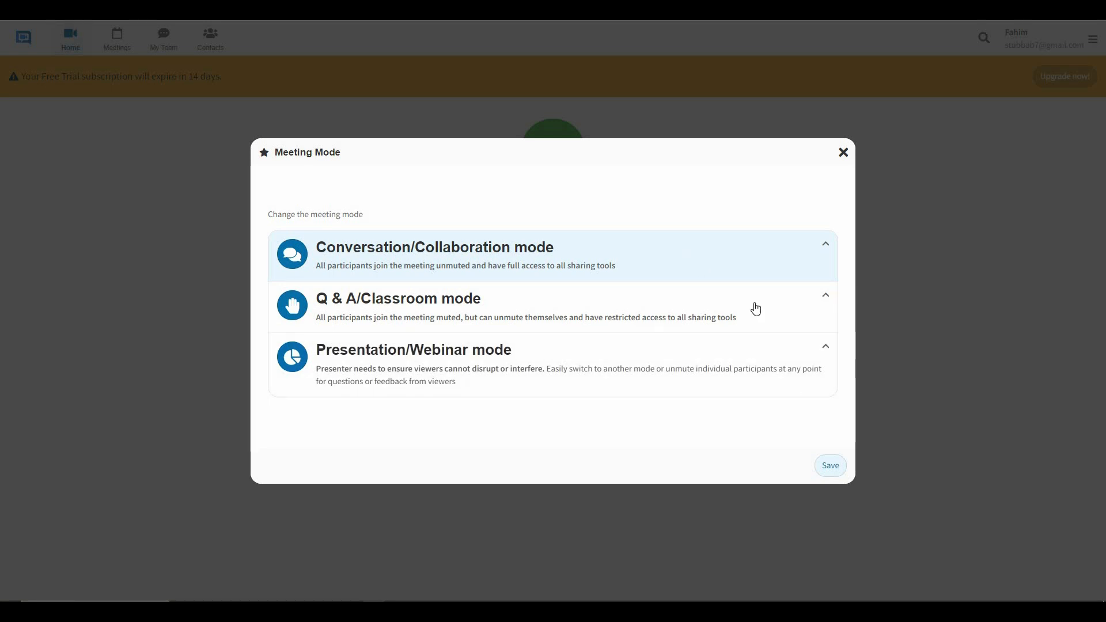
# Keep Conversation/Collaboration mode and start a poll asking 'sub to the channel?'.
pyautogui.click(830, 467)
pyautogui.click(668, 377)
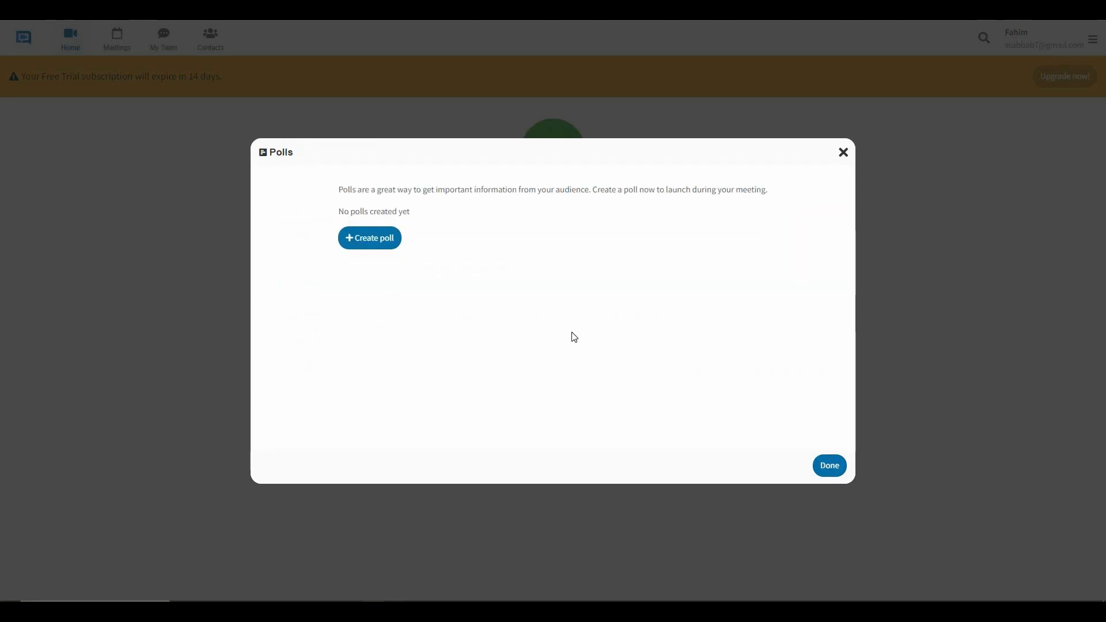
pyautogui.click(372, 243)
pyautogui.click(532, 225)
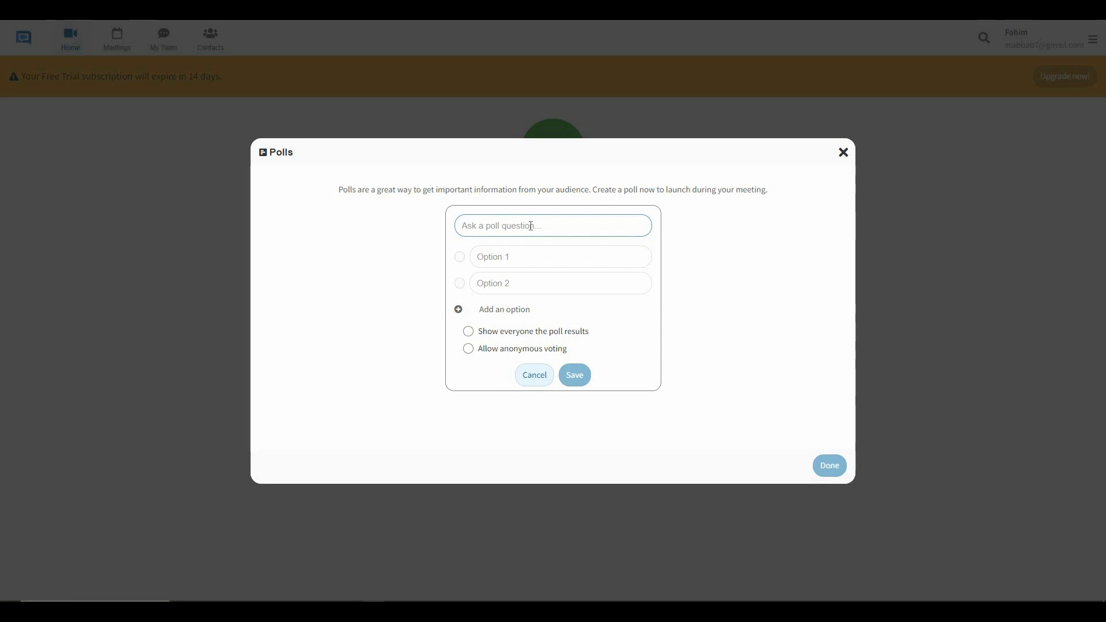
pyautogui.write('sub to the channel?')
# Give the poll answers Yes and Sure!, show results to everyone, and save it.
pyautogui.click(526, 261)
pyautogui.write('Yes')
pyautogui.click(519, 284)
pyautogui.write('Sure!')
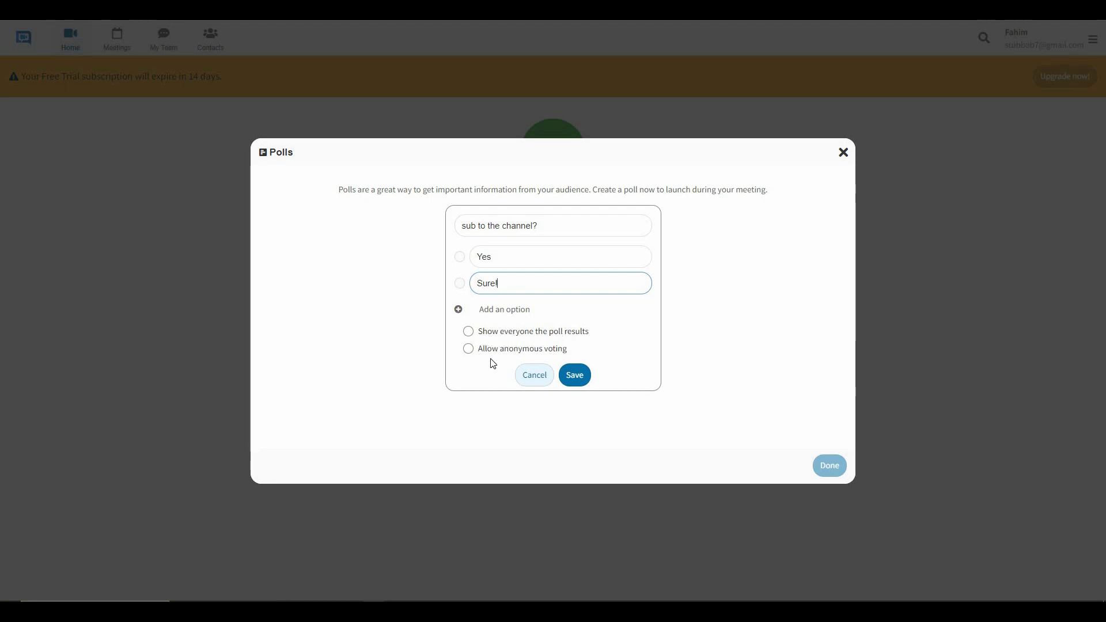
pyautogui.press('Tab')
pyautogui.press('space')
pyautogui.click(575, 376)
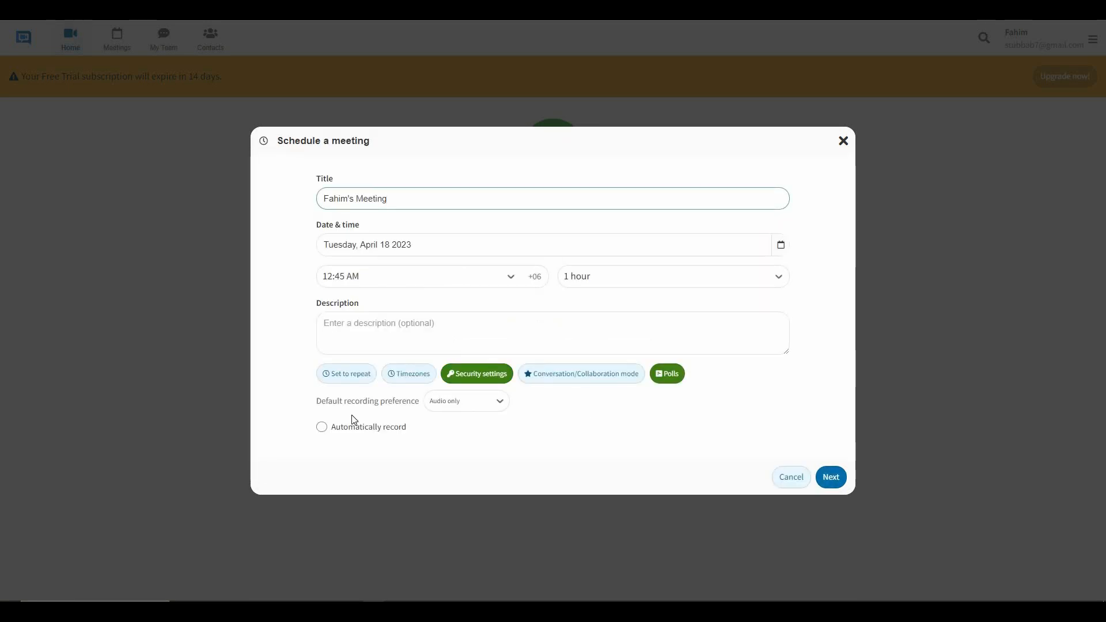
pyautogui.click(495, 406)
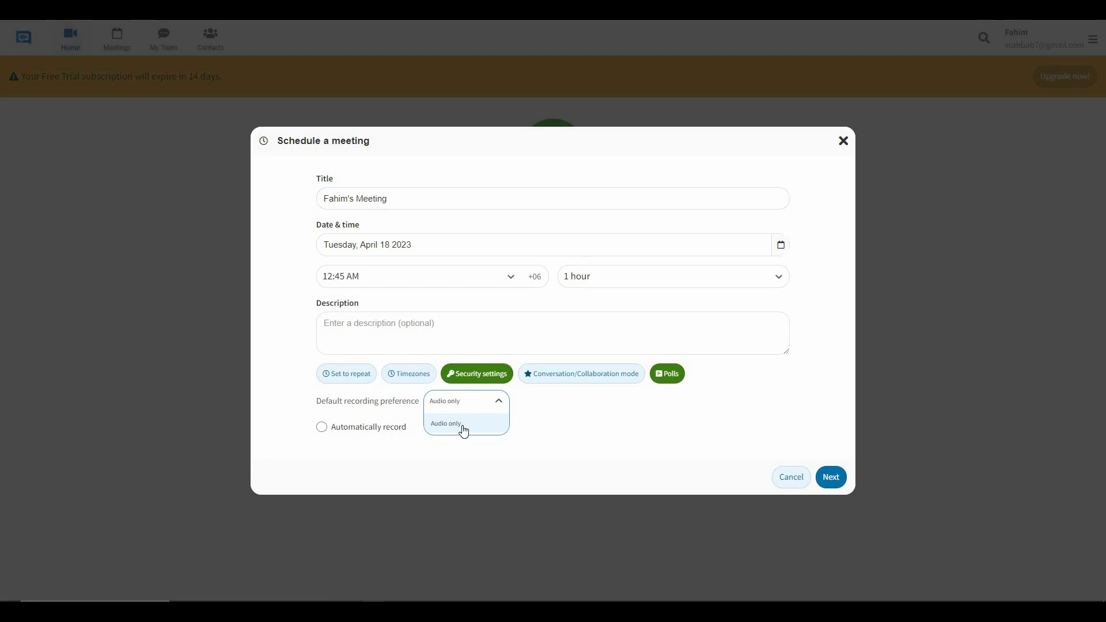
pyautogui.click(464, 431)
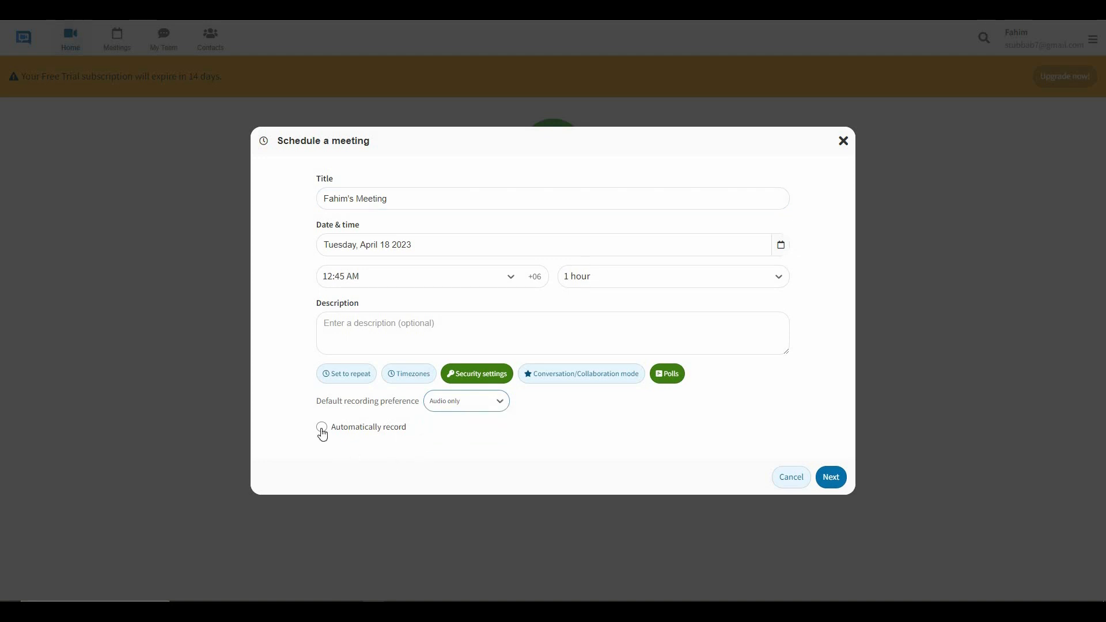
pyautogui.click(322, 428)
# Invite the saved contact, keep the United States - Iowa dial-in number, and confirm scheduling.
pyautogui.click(831, 479)
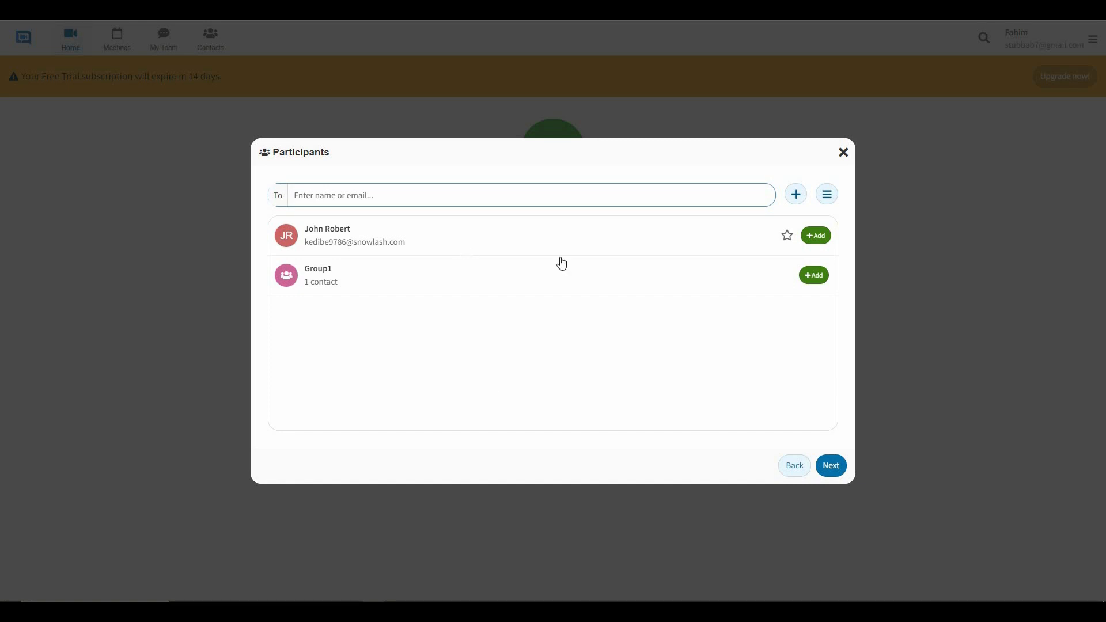
pyautogui.click(819, 236)
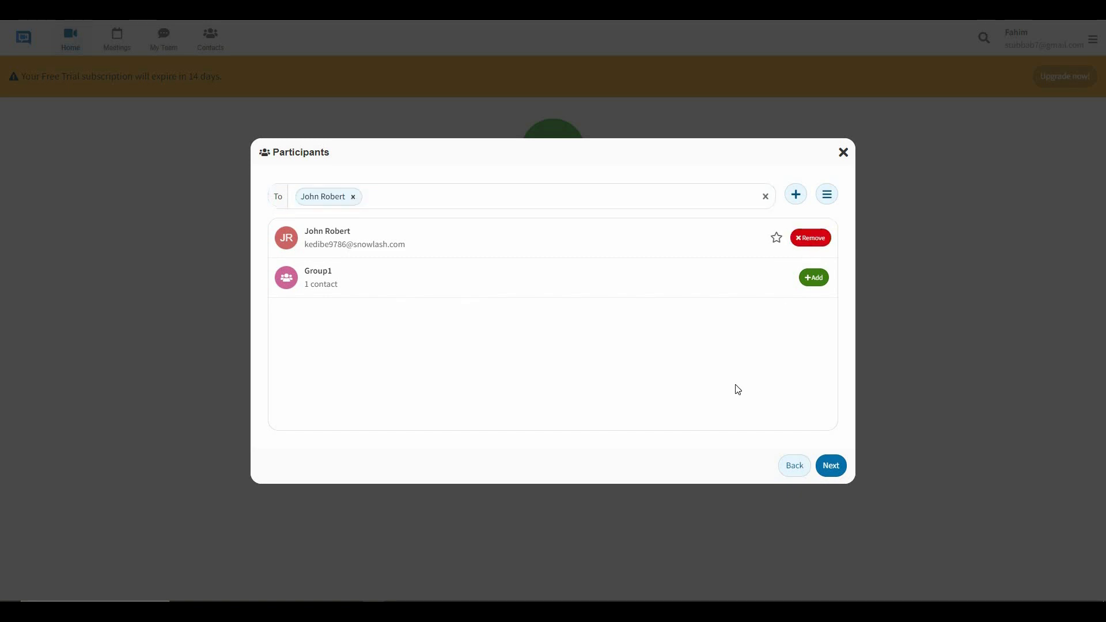
pyautogui.click(831, 465)
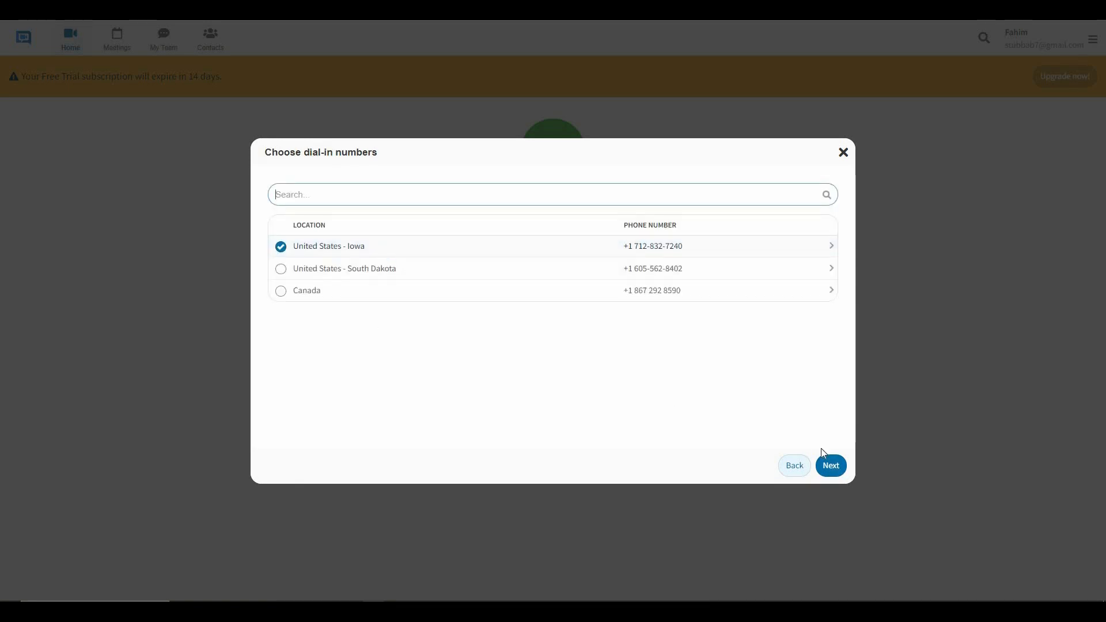
pyautogui.click(834, 473)
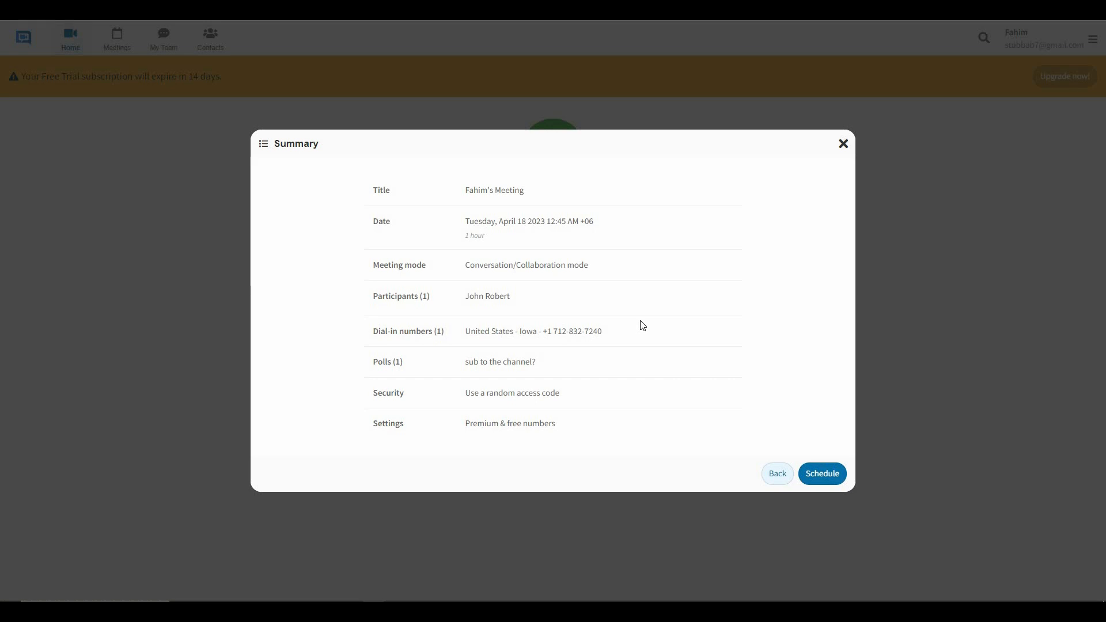
pyautogui.click(820, 473)
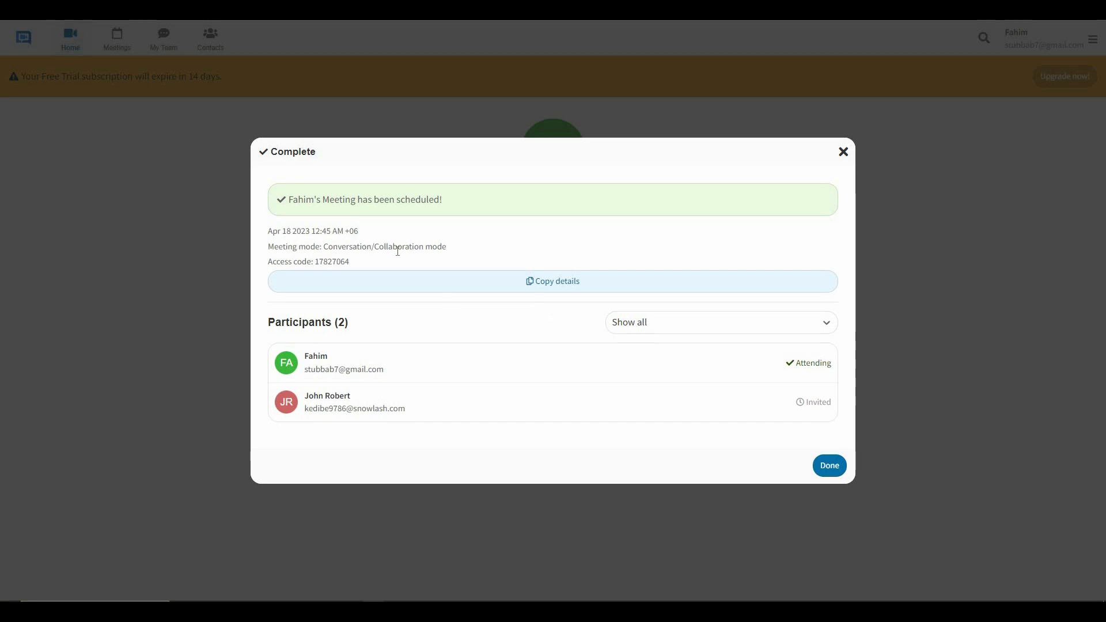
# Copy the new meeting's details and access code, then dismiss the scheduling confirmation.
pyautogui.click(375, 279)
pyautogui.doubleClick(396, 266)
pyautogui.click(593, 287)
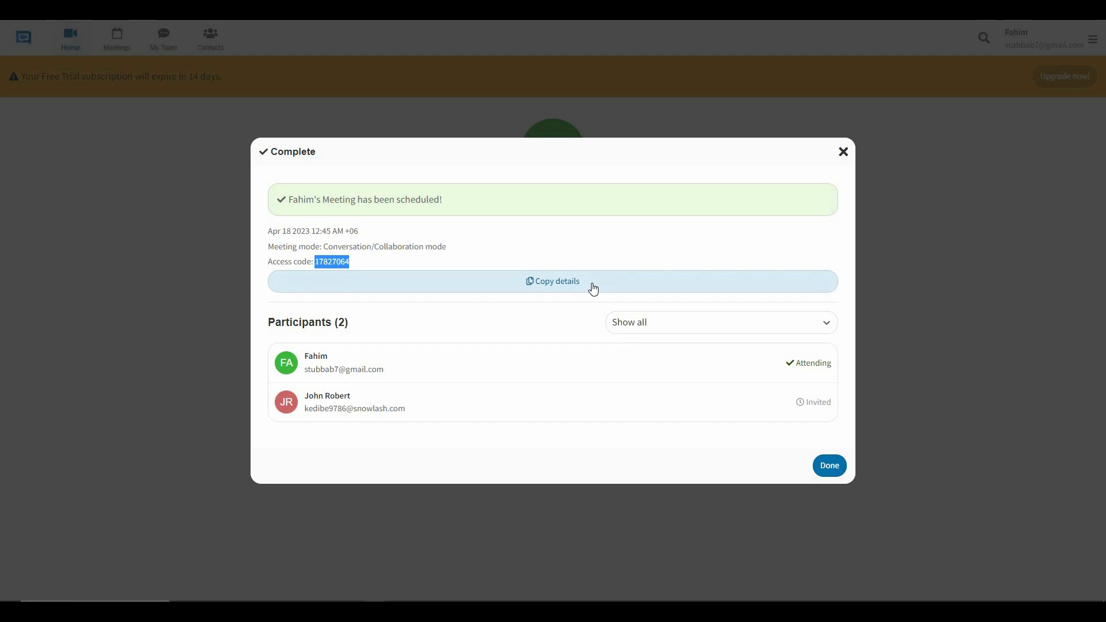
pyautogui.click(828, 464)
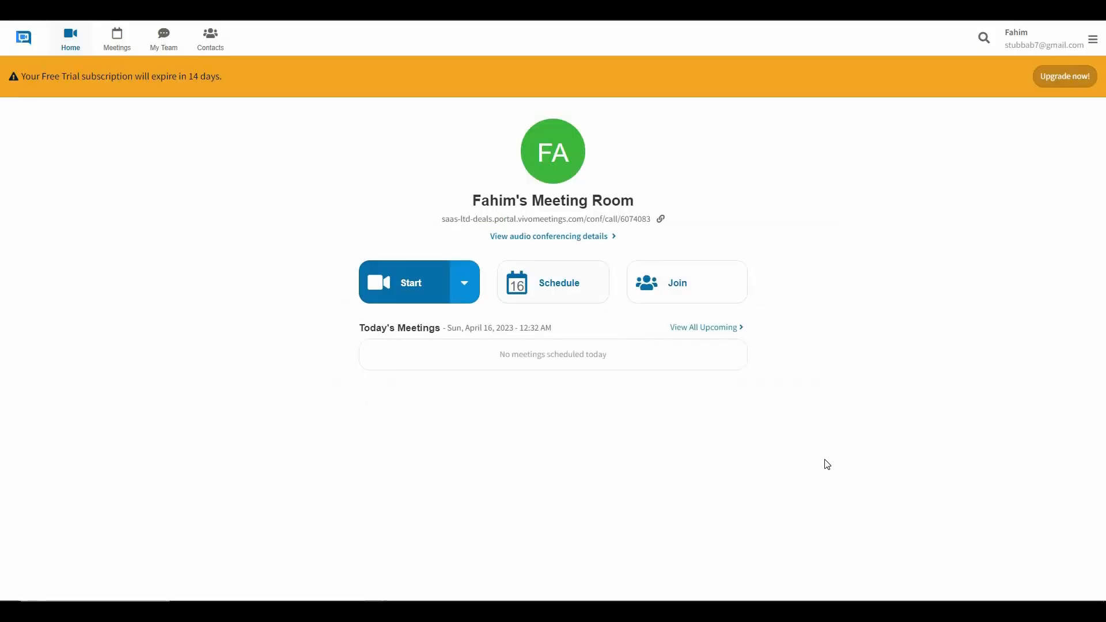
# Review all upcoming meetings, then start an instant meeting in the personal room.
pyautogui.click(702, 332)
pyautogui.click(423, 297)
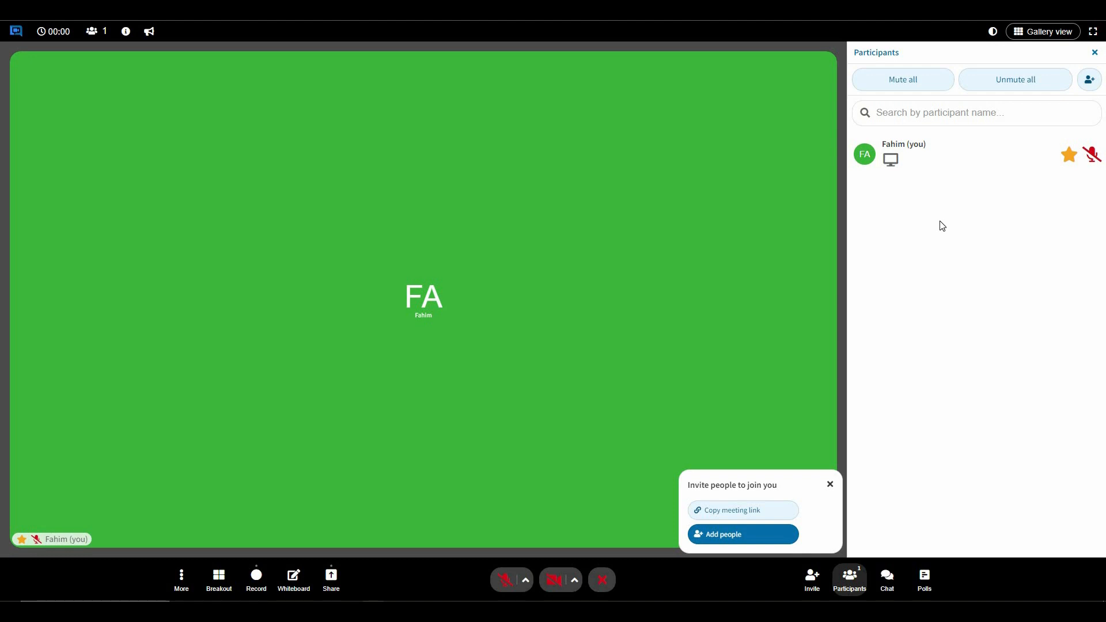
# Unmute all participants, close the participants list, cancel Settings unsaved, and show theme choices.
pyautogui.click(1021, 85)
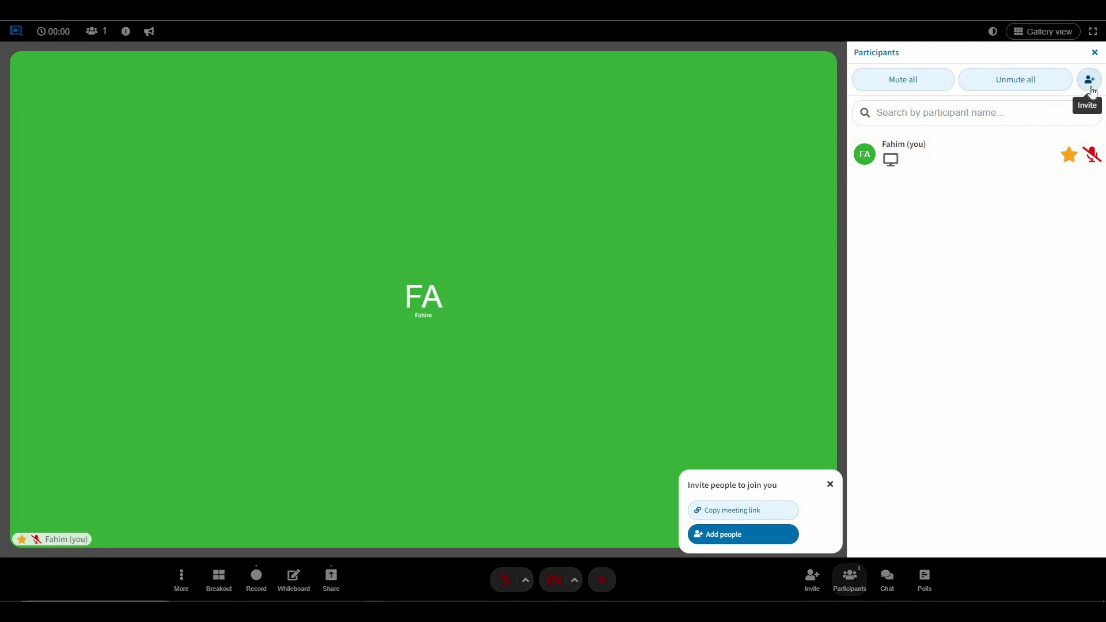
pyautogui.click(1095, 52)
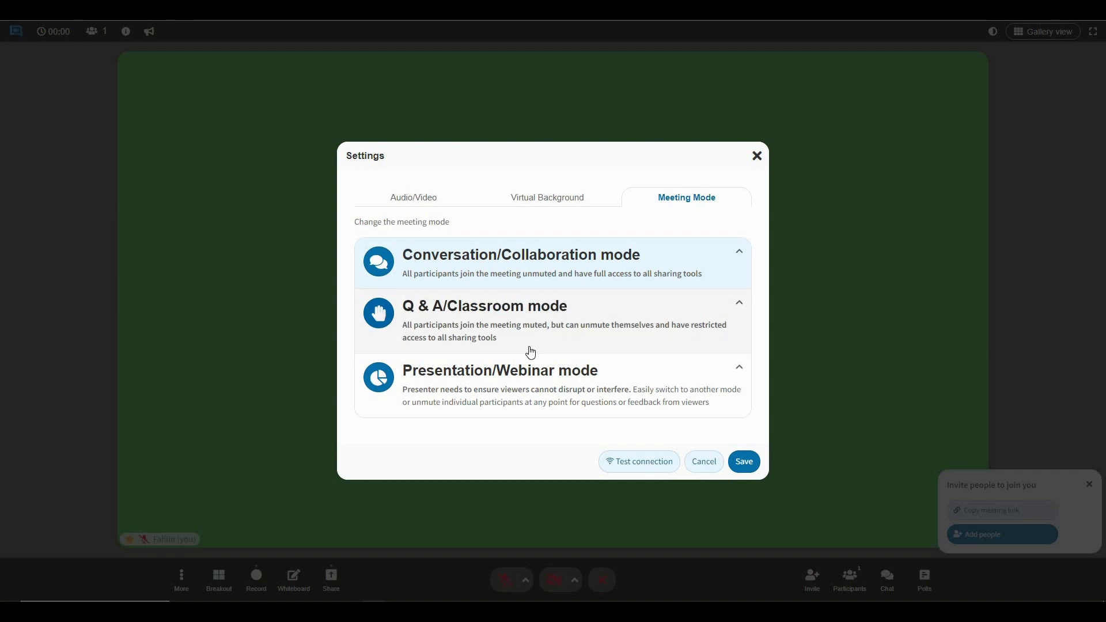
pyautogui.click(709, 461)
pyautogui.click(993, 32)
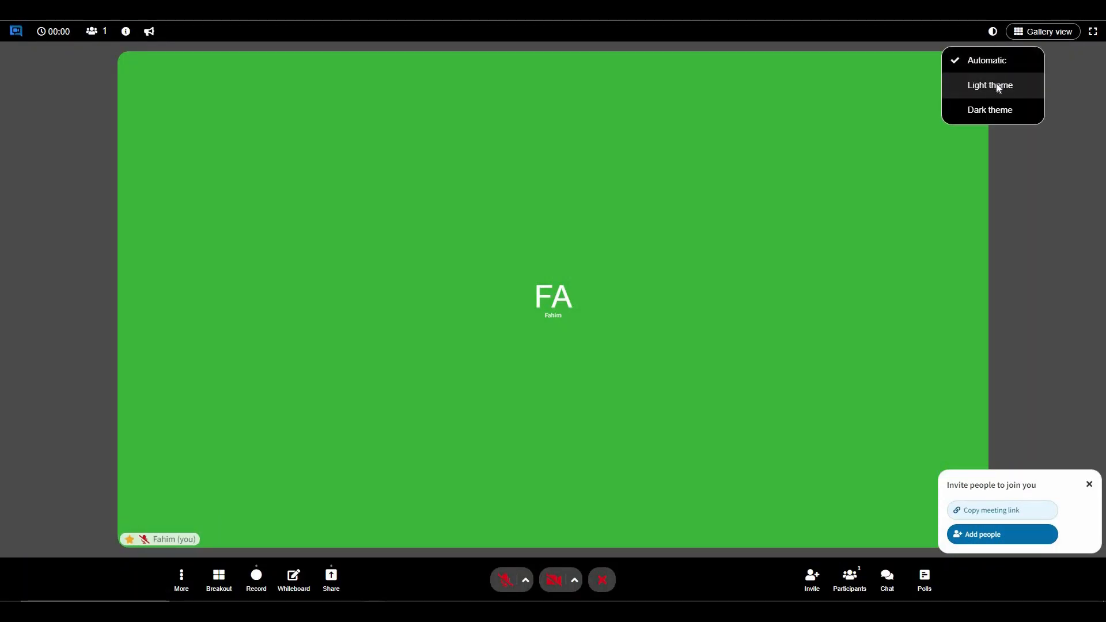
# Switch the interface to the Light theme, then to the Dark theme.
pyautogui.click(999, 86)
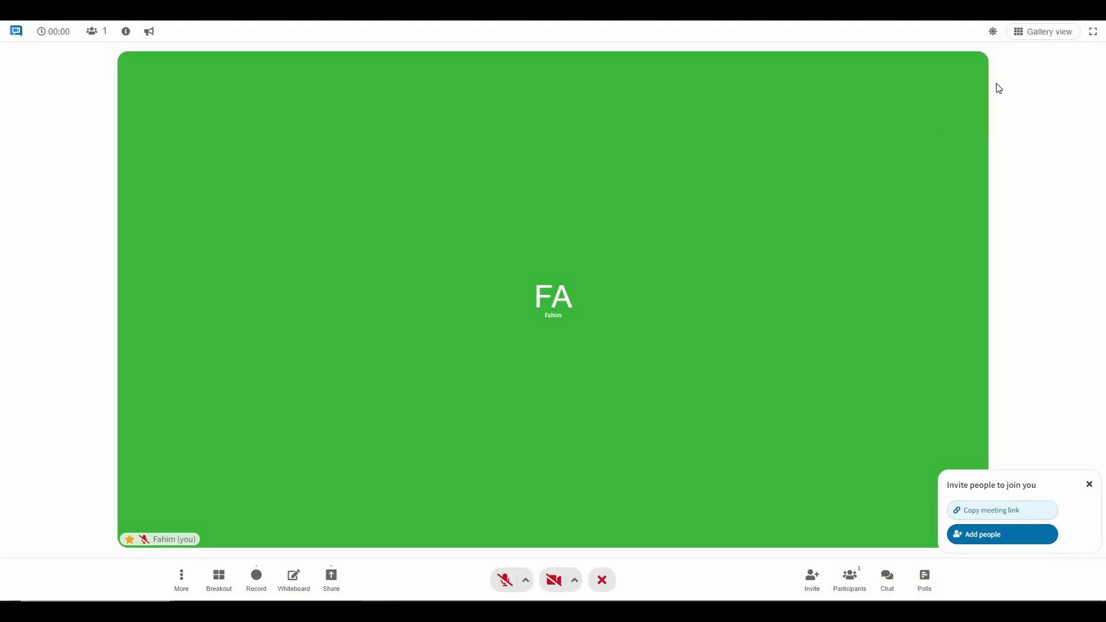
pyautogui.click(993, 31)
pyautogui.click(990, 111)
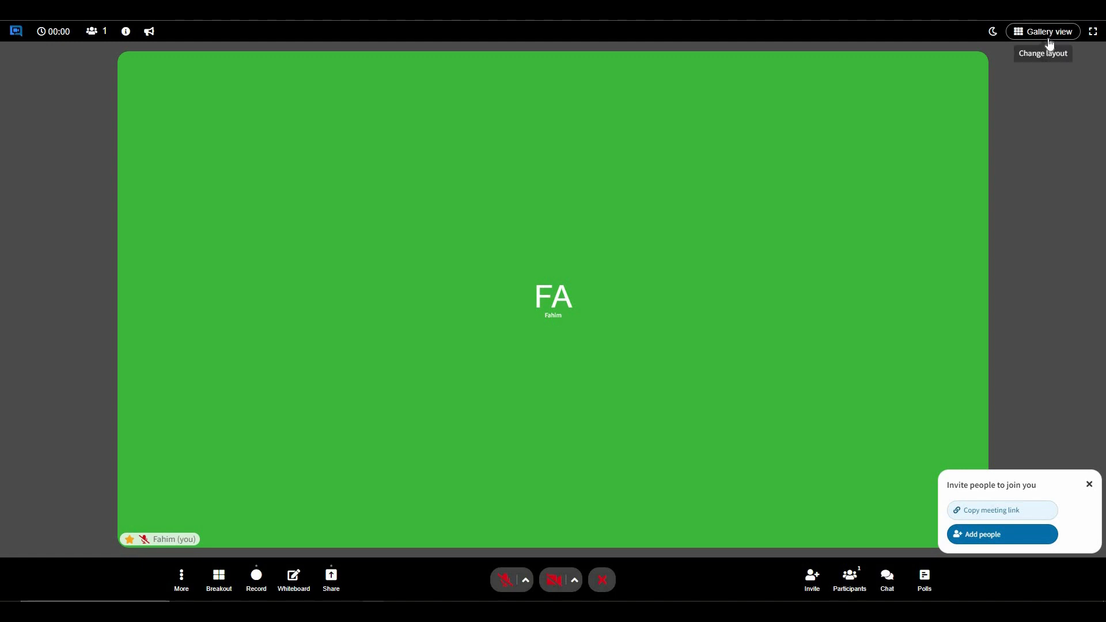
# Try the Left sidebar and Bottom bar layouts, then return to Gallery view.
pyautogui.click(1037, 50)
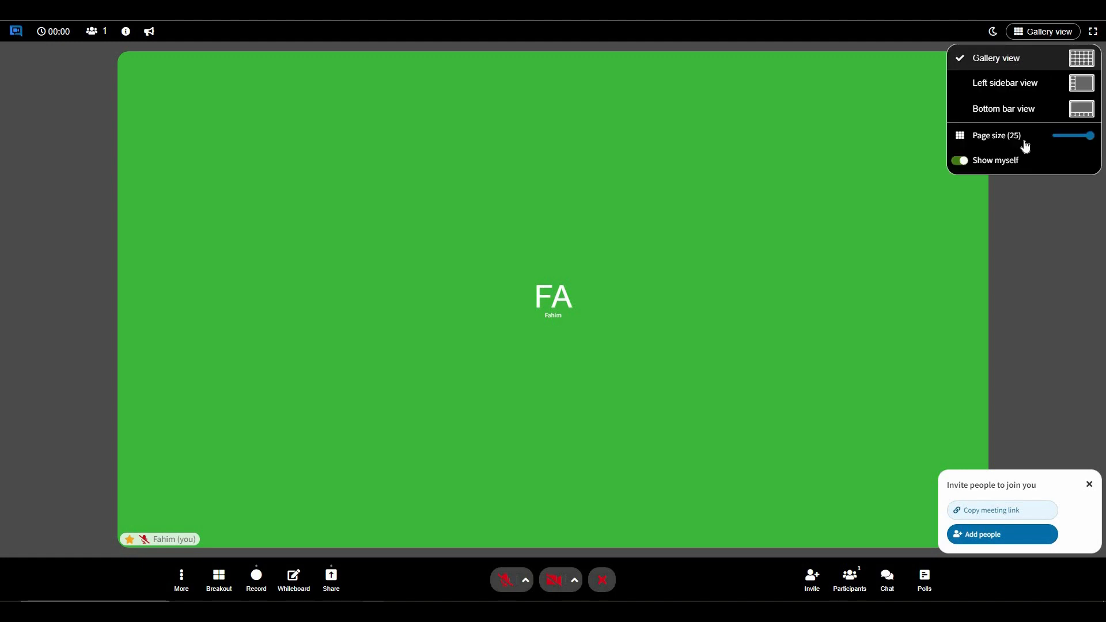
pyautogui.click(1037, 86)
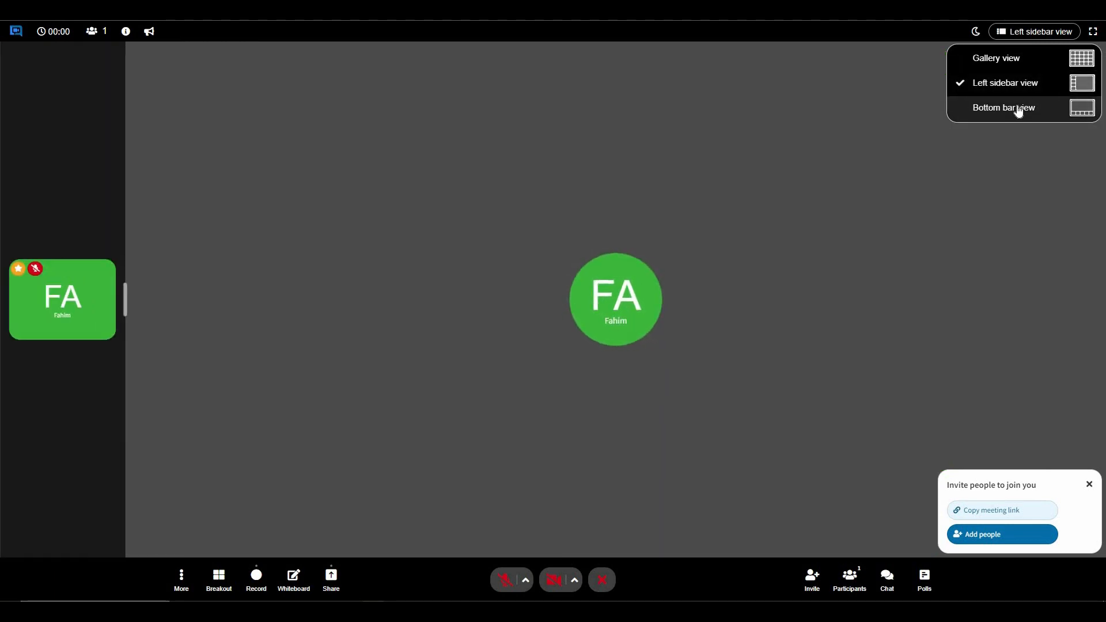
pyautogui.click(1019, 109)
pyautogui.click(1012, 66)
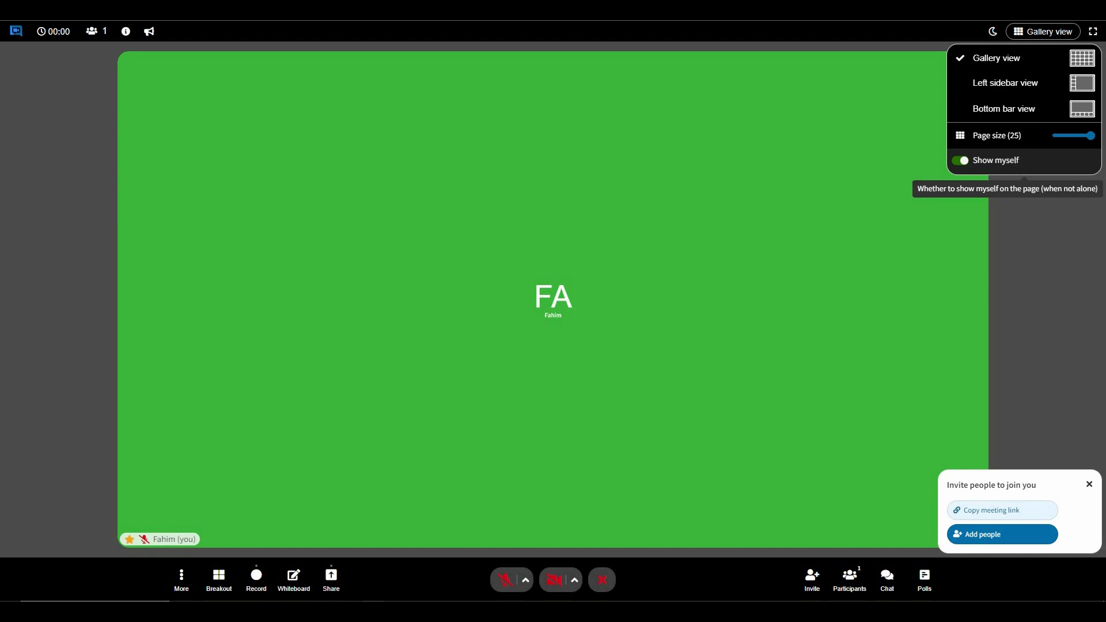
pyautogui.click(1046, 33)
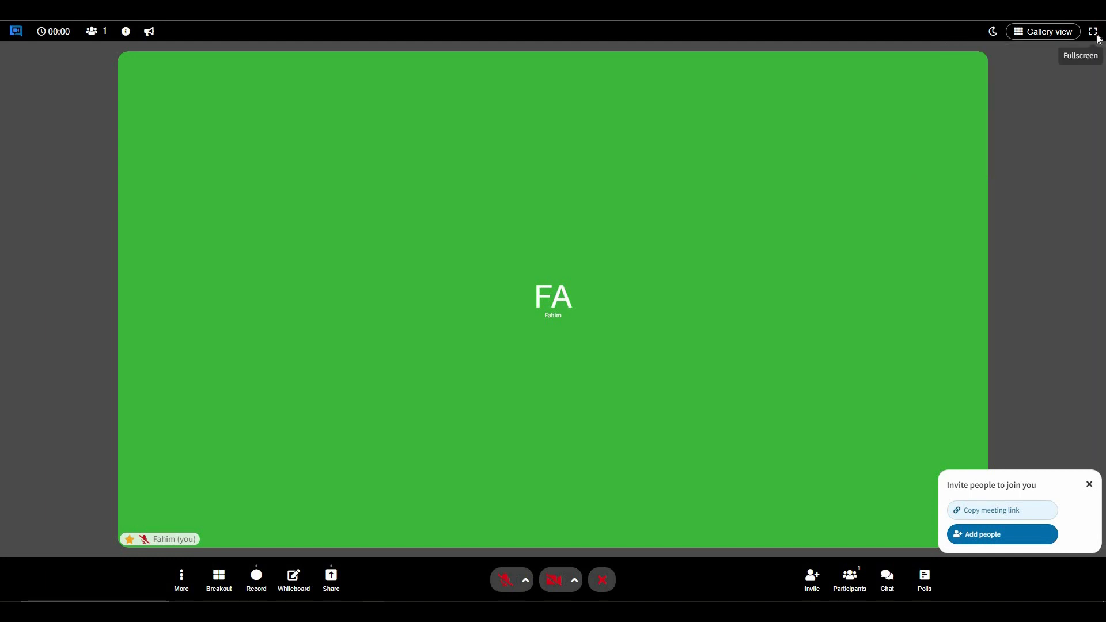
# Toggle fullscreen on and off, then bring up the extra meeting options.
pyautogui.click(1097, 36)
pyautogui.press('Escape')
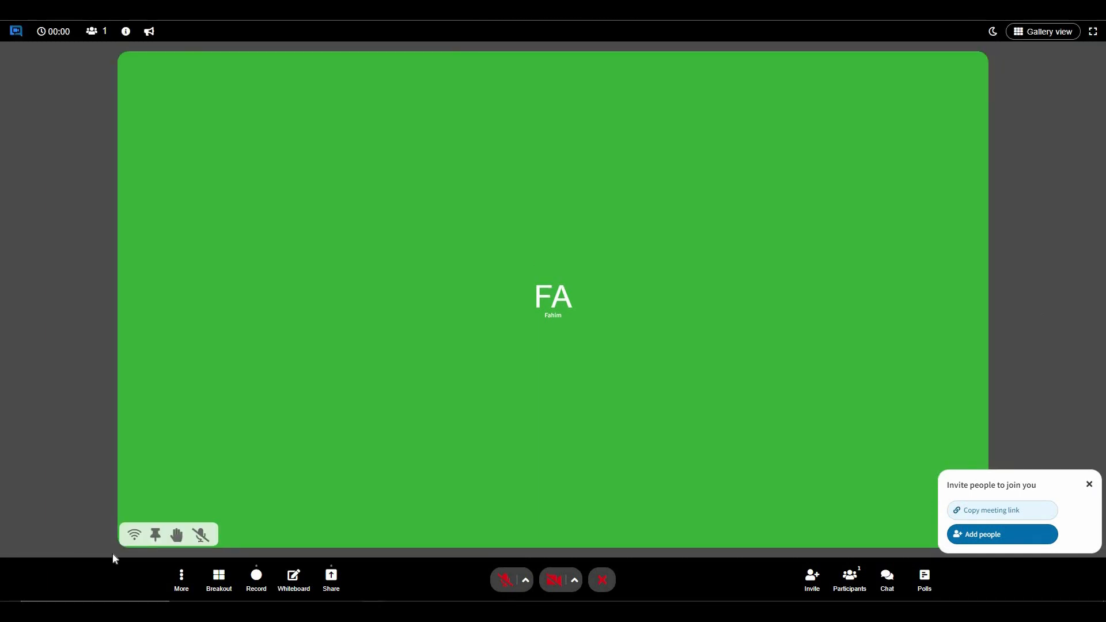
pyautogui.moveTo(136, 538)
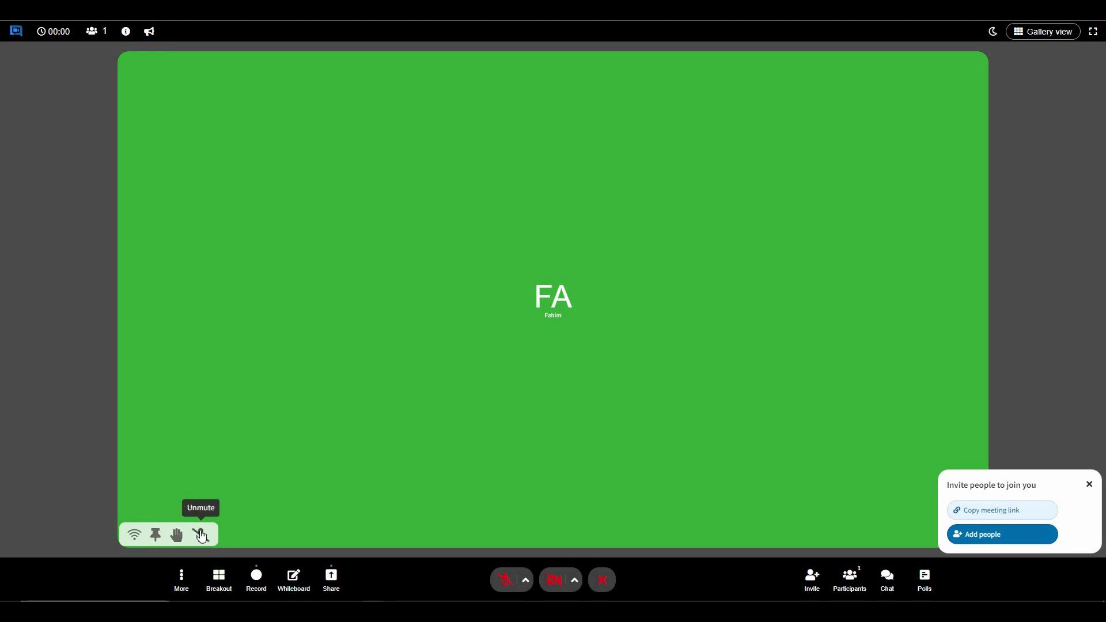
pyautogui.click(181, 578)
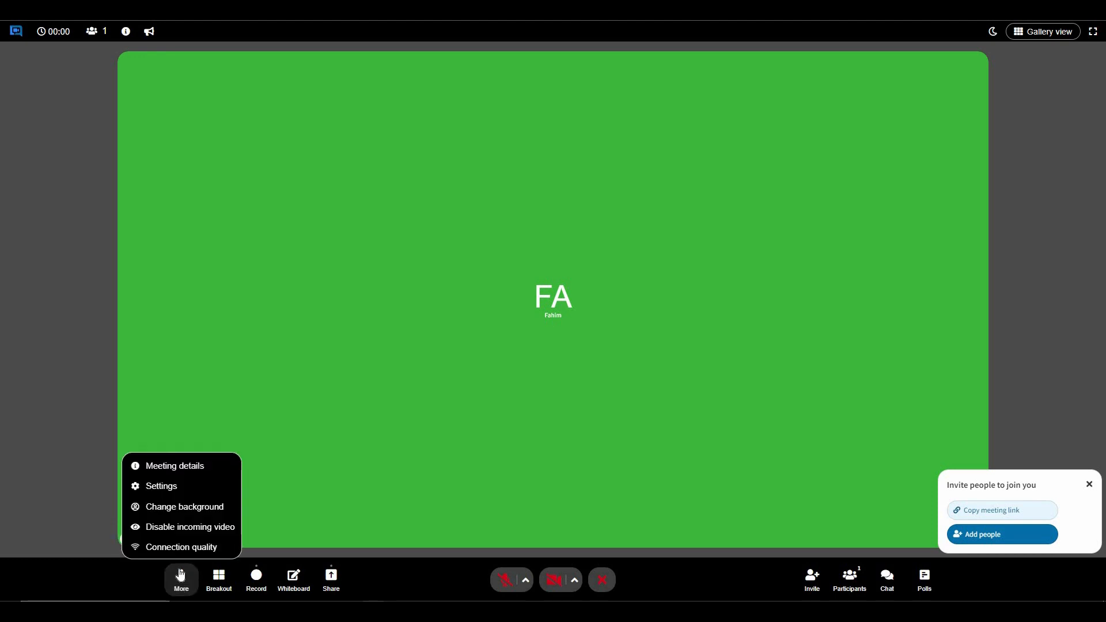
pyautogui.click(195, 473)
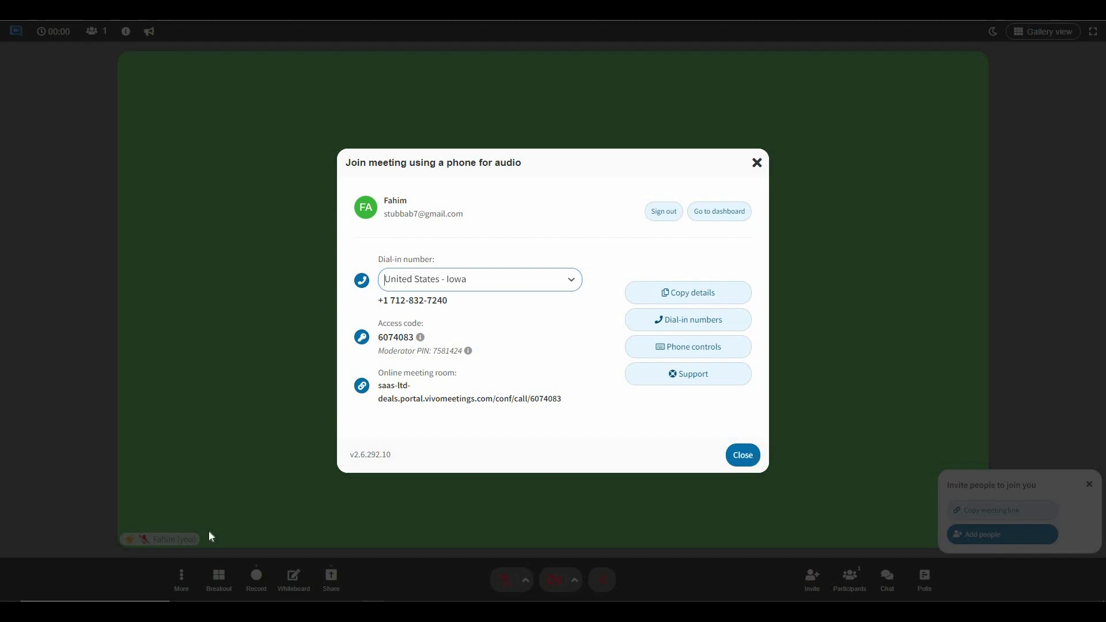
pyautogui.click(179, 580)
pyautogui.click(181, 578)
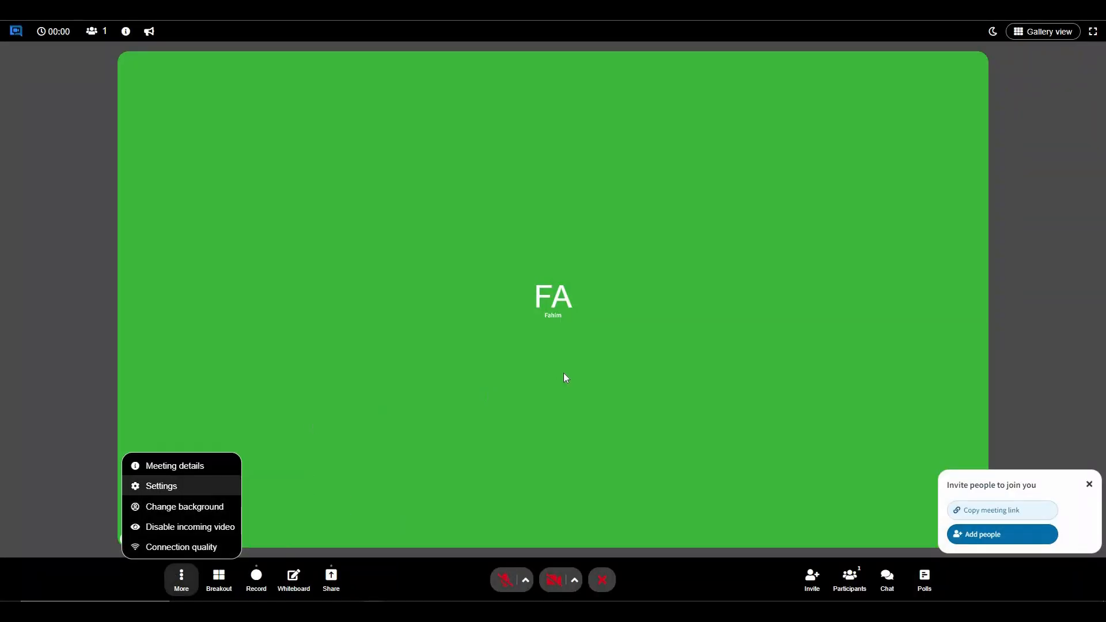
pyautogui.click(162, 486)
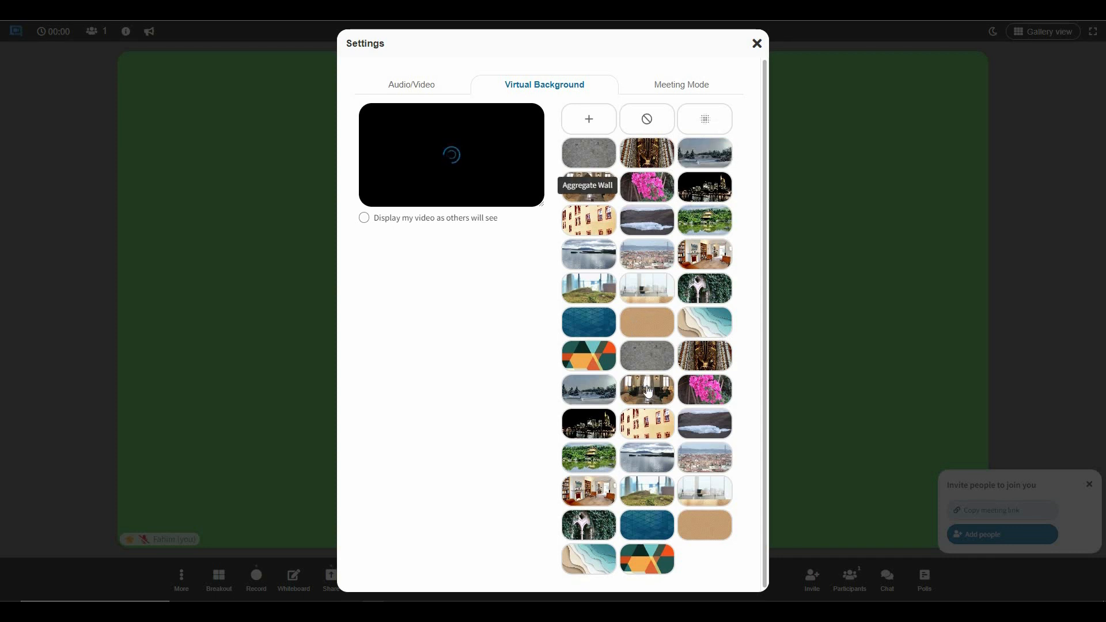
pyautogui.scroll(-1, 548, 237)
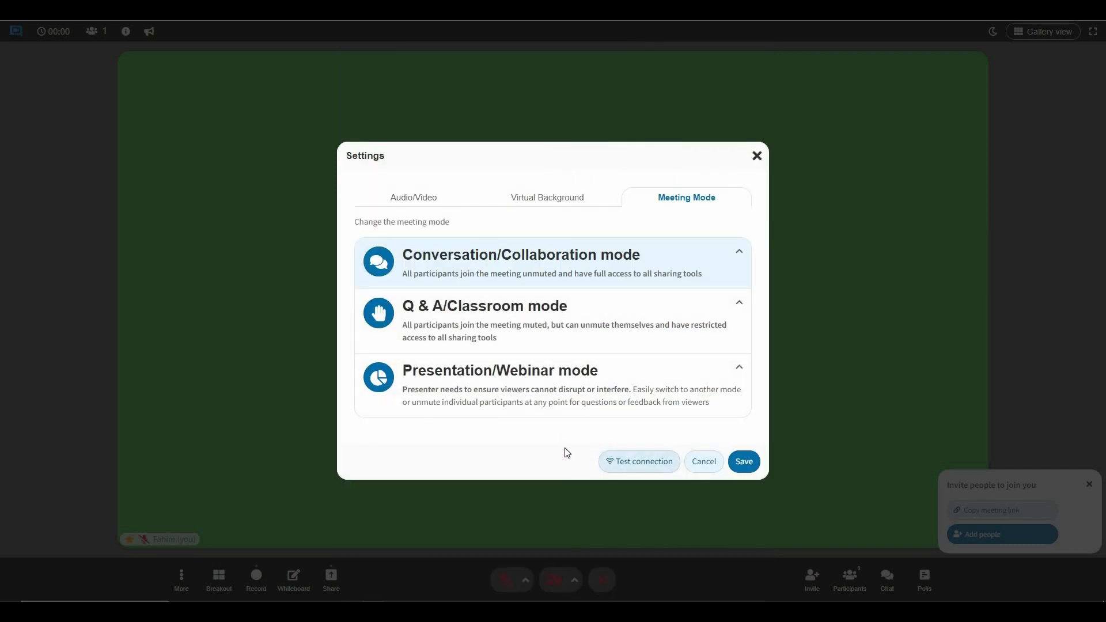
pyautogui.click(232, 535)
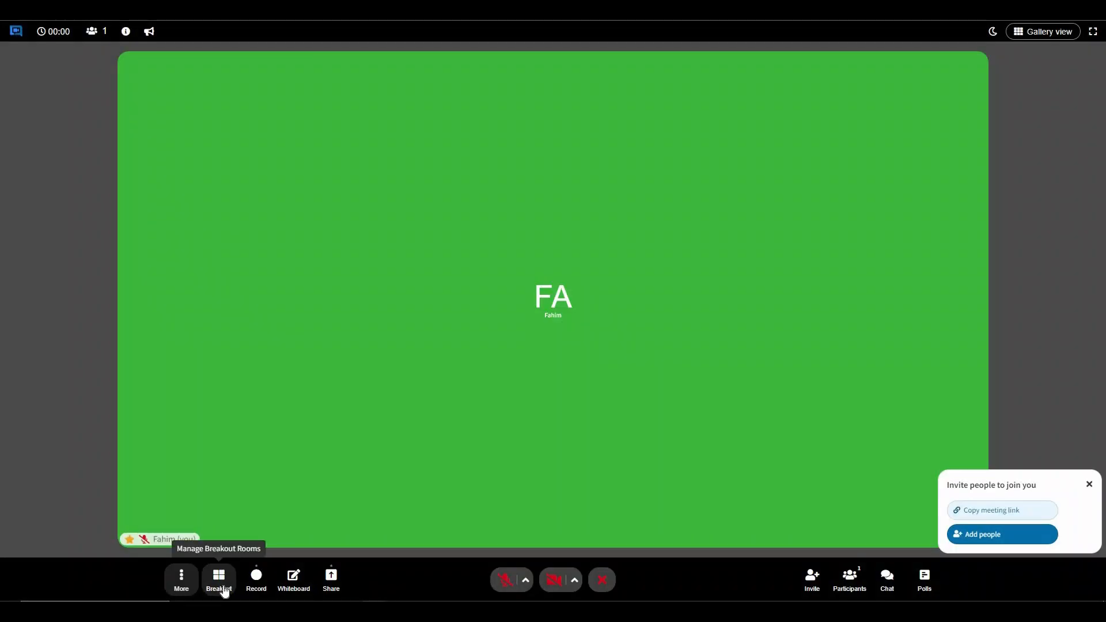
pyautogui.click(225, 591)
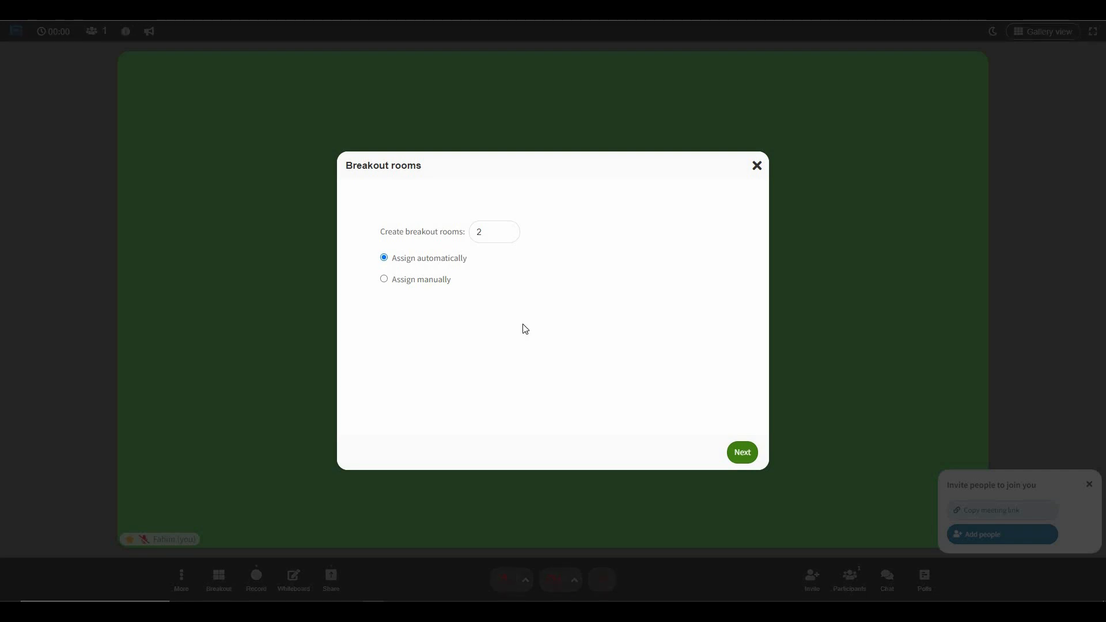
pyautogui.click(487, 237)
pyautogui.click(288, 512)
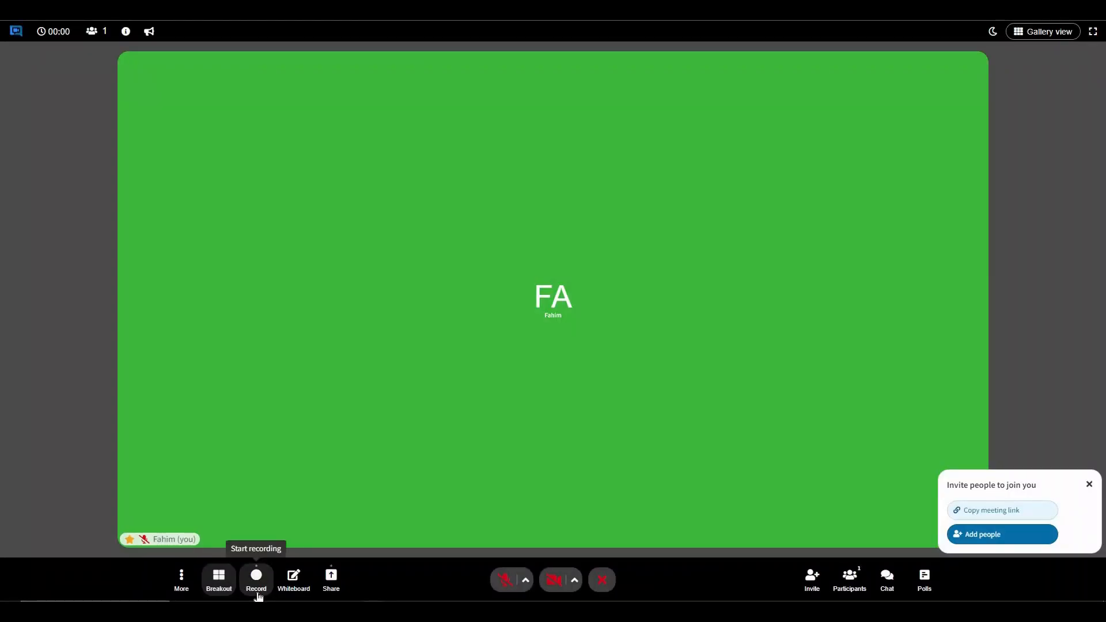
# Draw a freehand wavy line on the whiteboard, try the laser pointer and eraser, then close it.
pyautogui.click(294, 594)
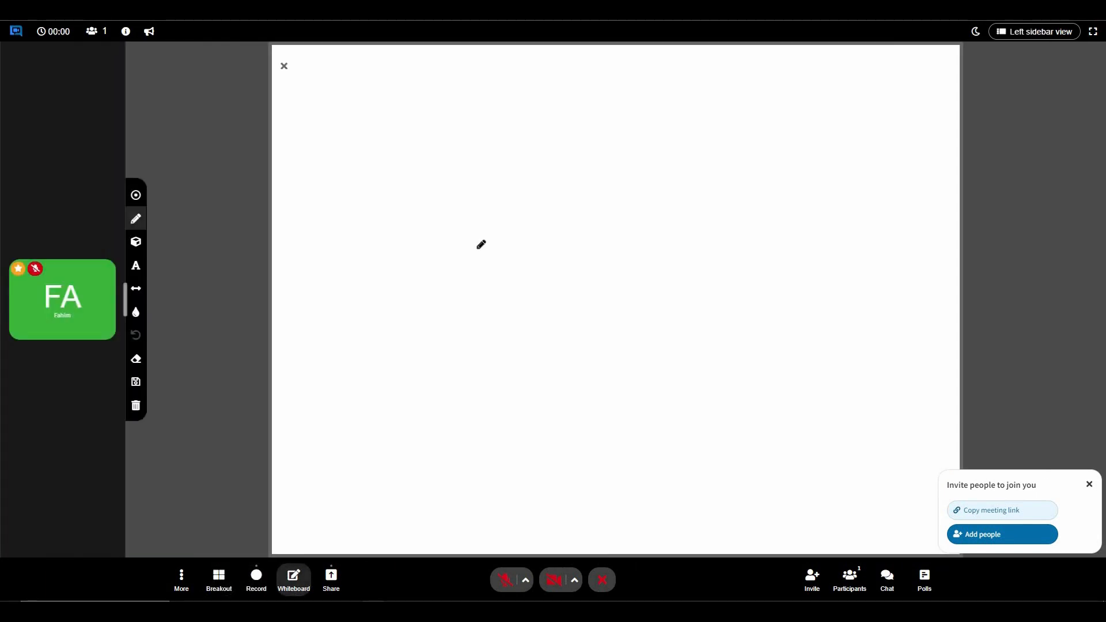
pyautogui.moveTo(478, 249); pyautogui.dragTo(550, 367)
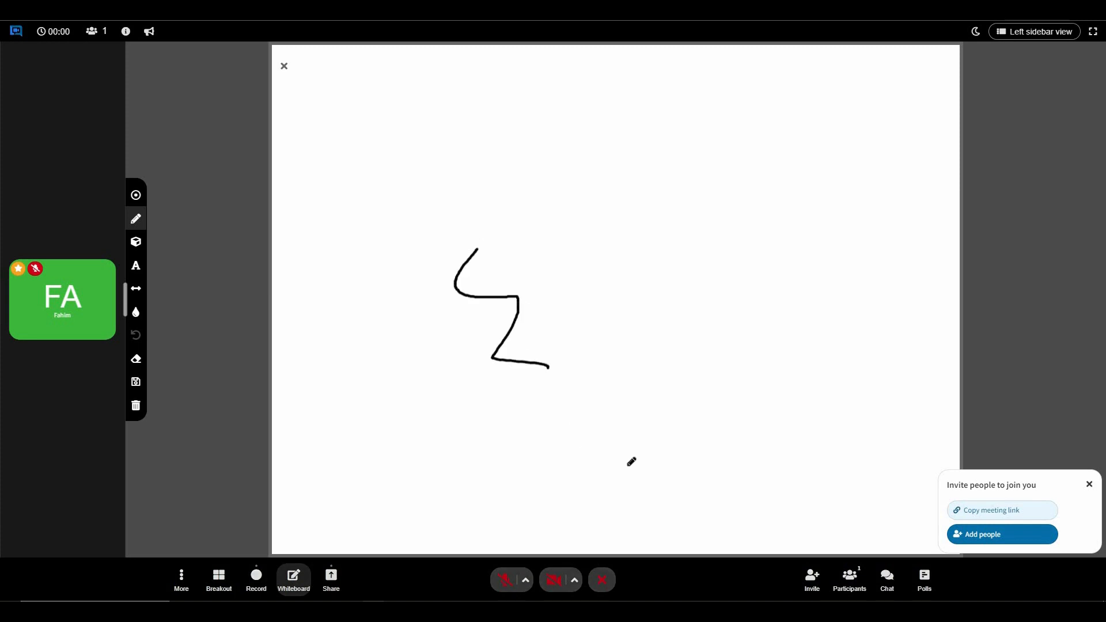
pyautogui.click(137, 197)
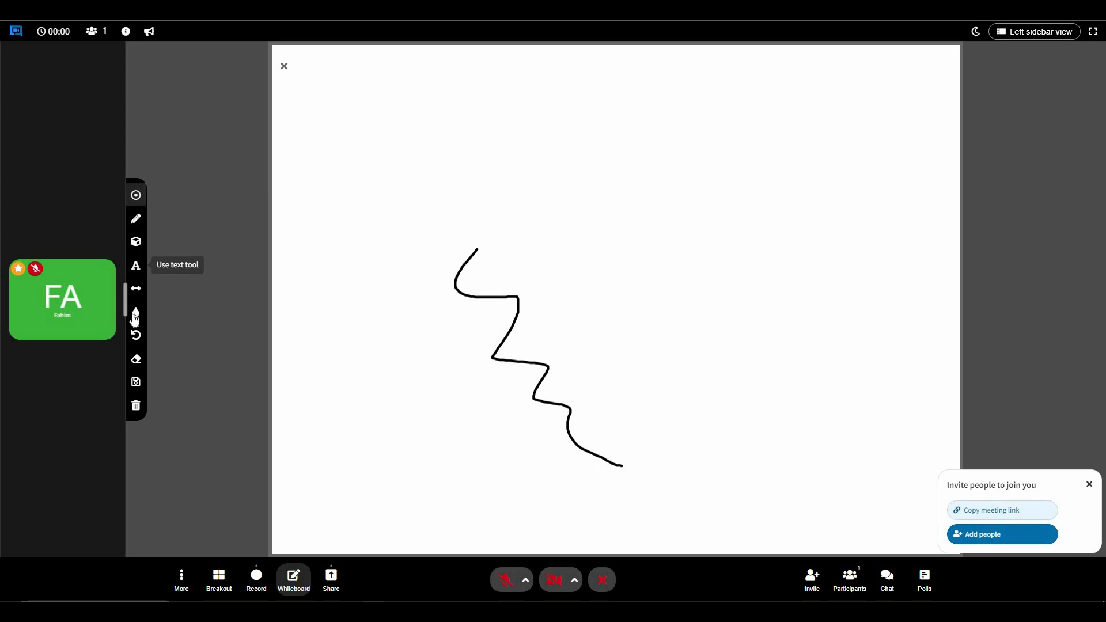
pyautogui.click(136, 361)
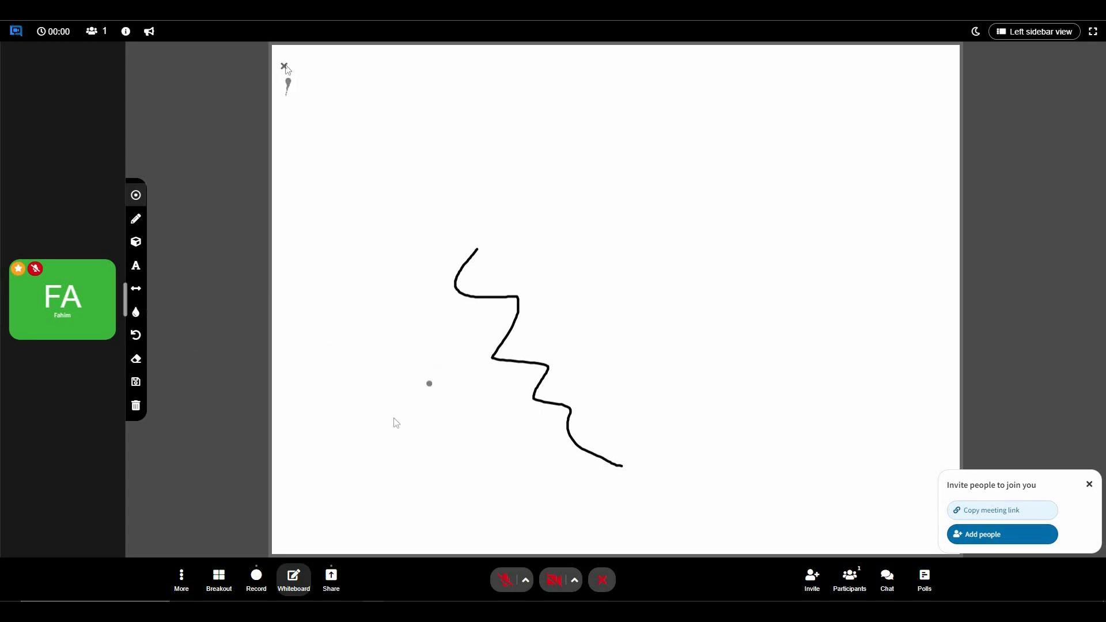
pyautogui.click(284, 67)
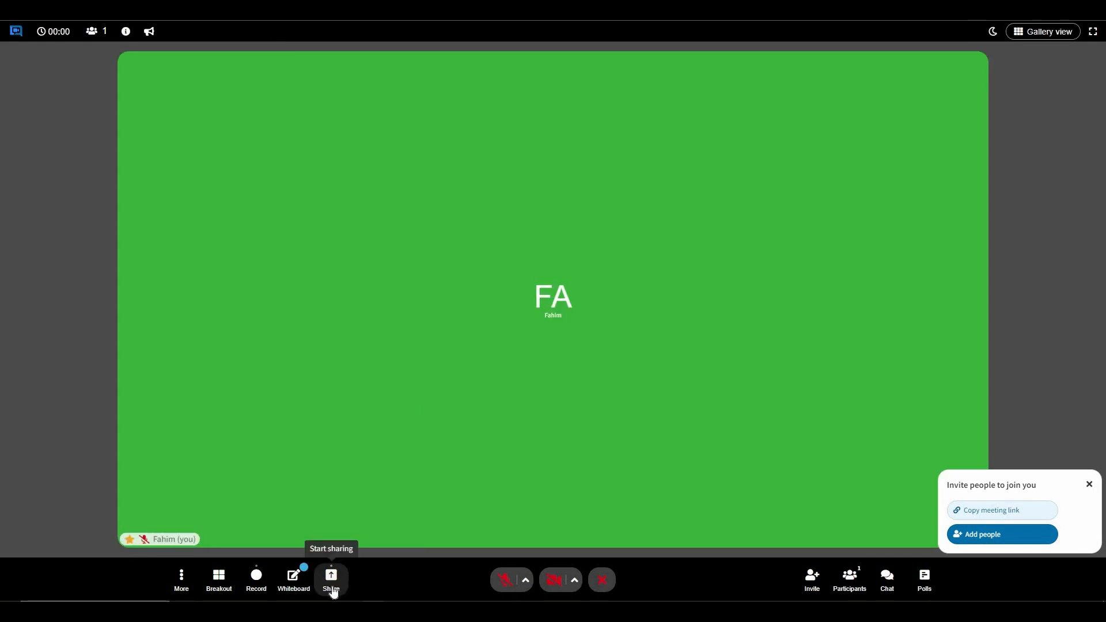
# Check the sharing options and participants list, then open the meeting chat.
pyautogui.click(333, 592)
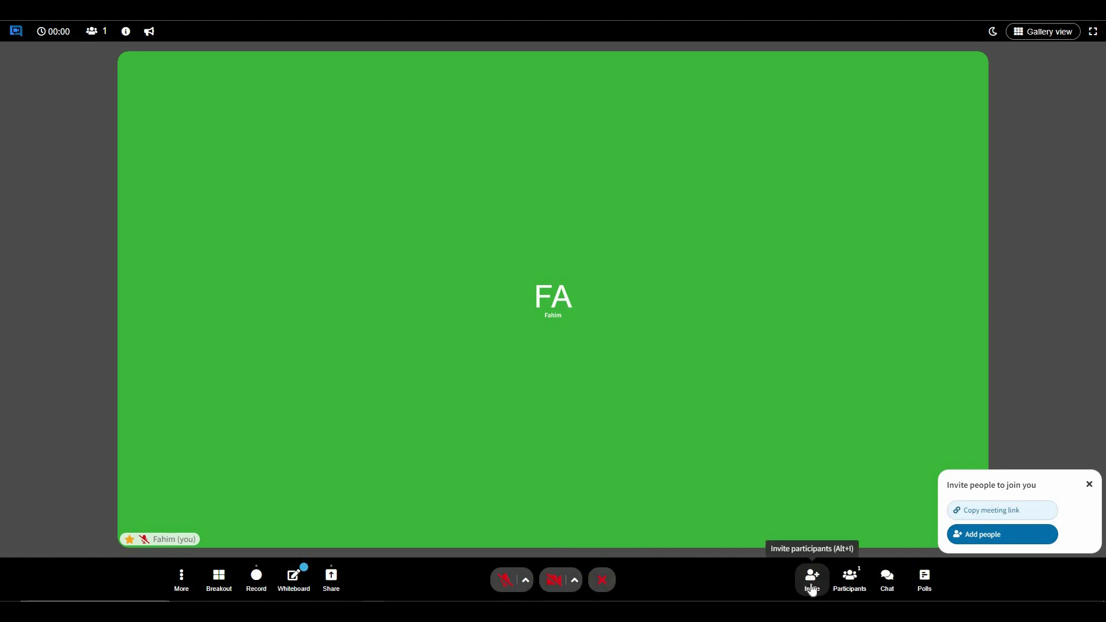
pyautogui.click(845, 588)
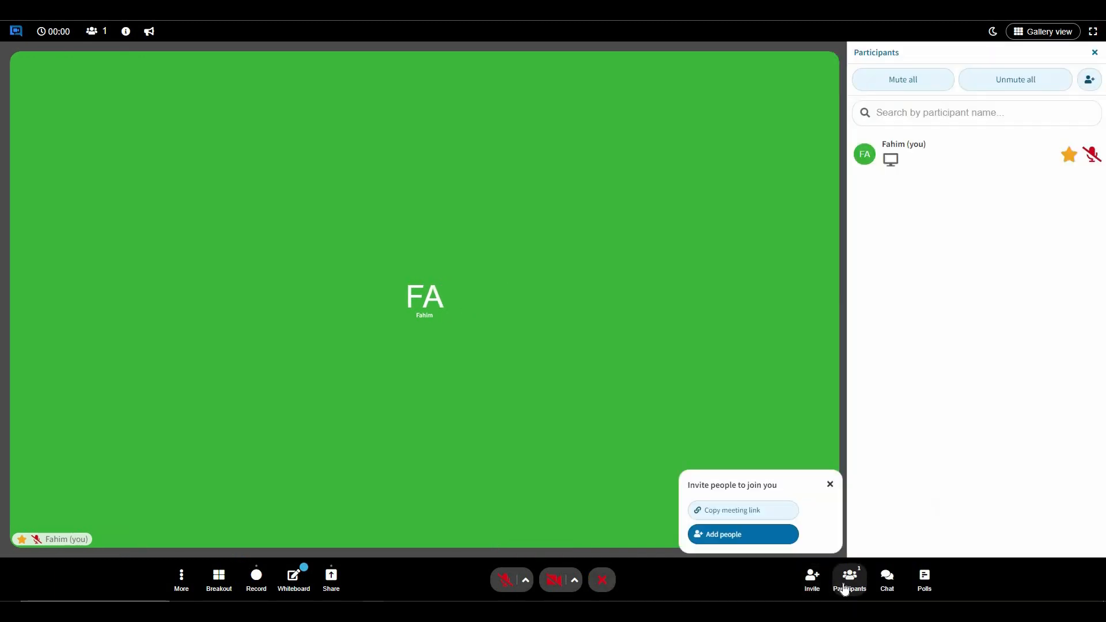
pyautogui.click(896, 586)
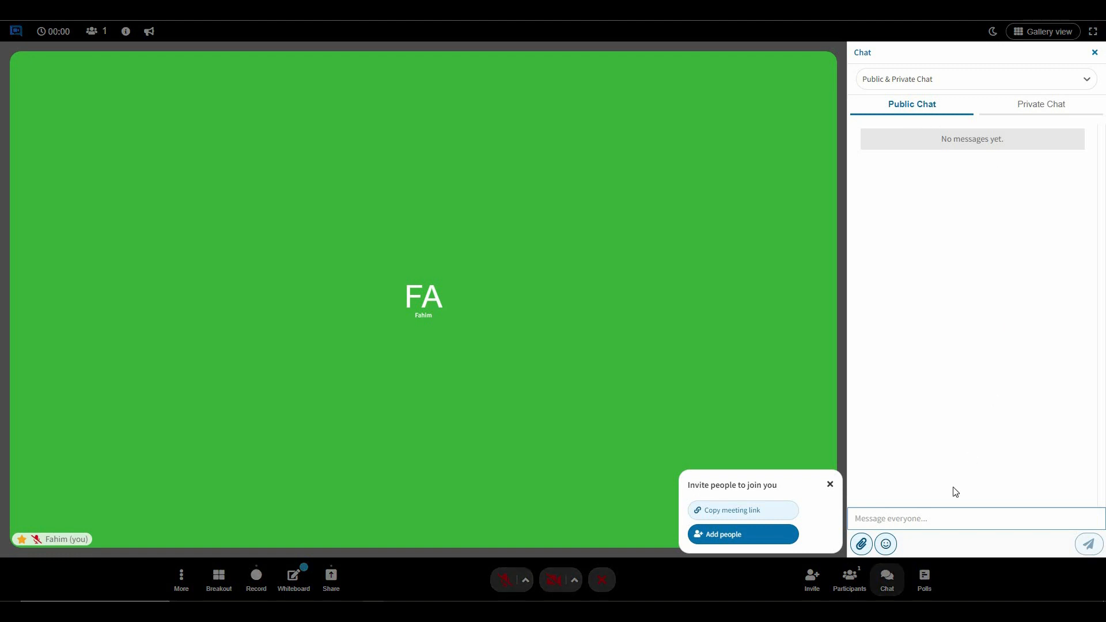
# Send 'hi' to everyone, set chat permissions to Disable all chat, and close the chat.
pyautogui.write('hi')
pyautogui.press('Return')
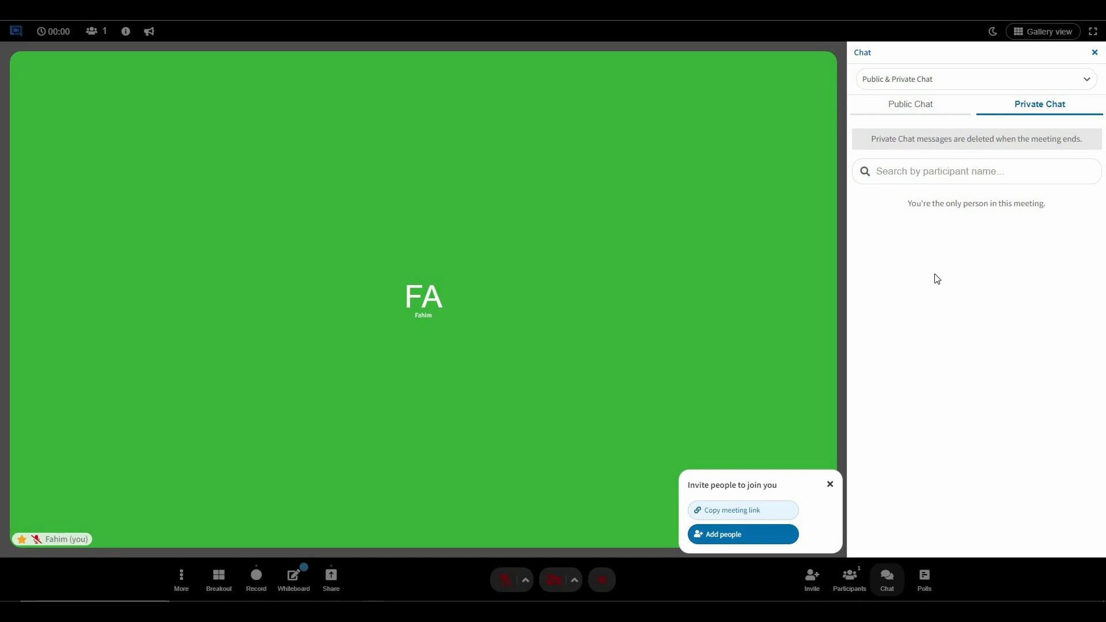
pyautogui.click(927, 83)
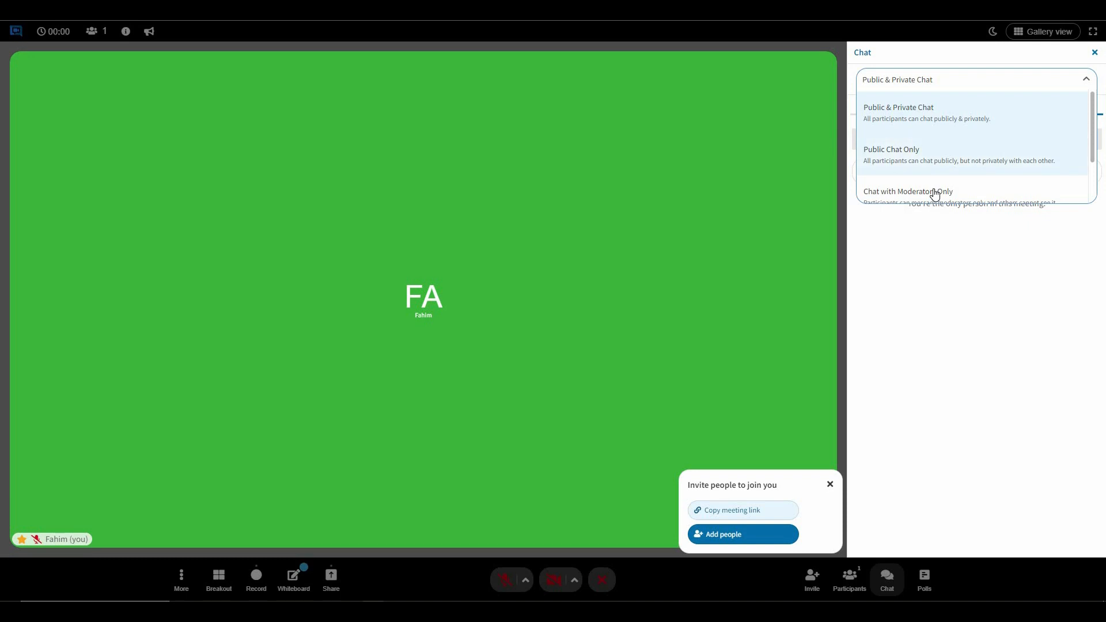
pyautogui.scroll(-2, 922, 189)
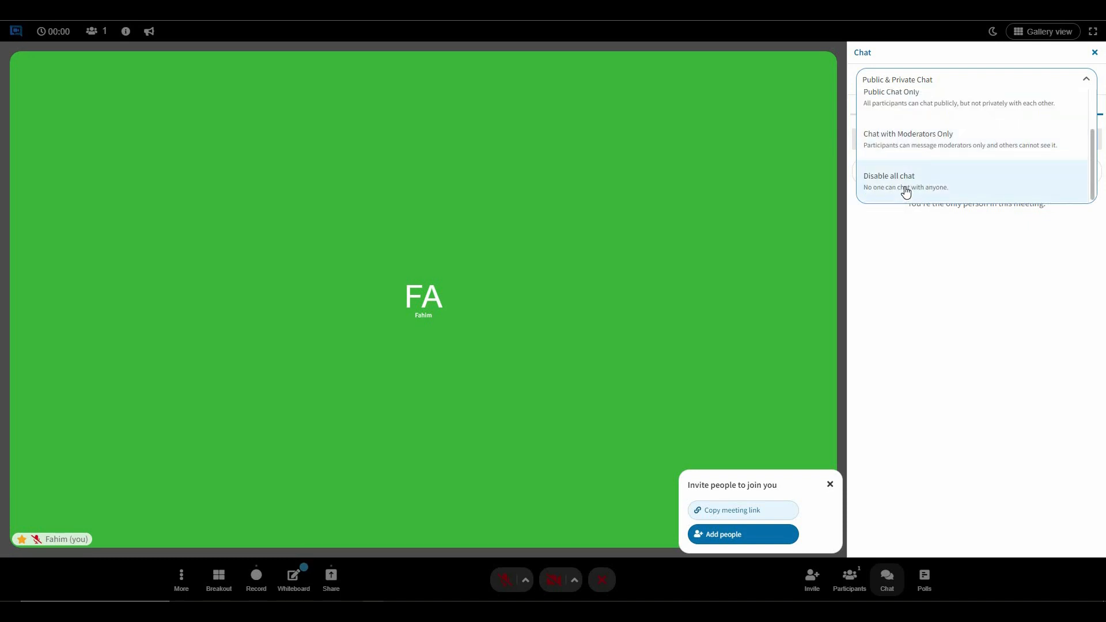
pyautogui.click(915, 192)
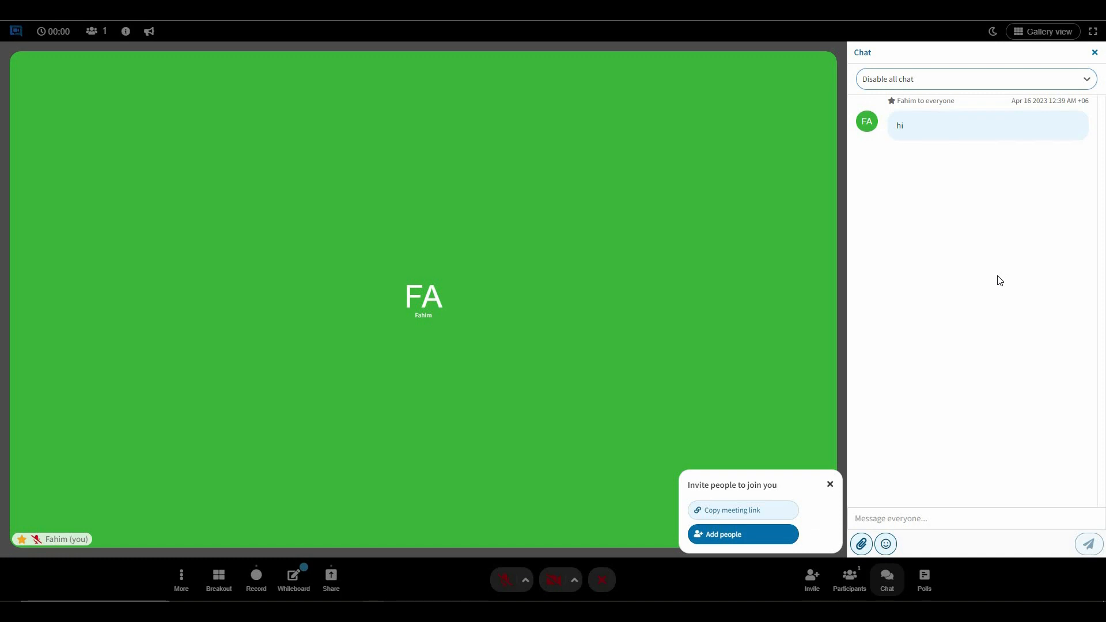
pyautogui.click(1095, 52)
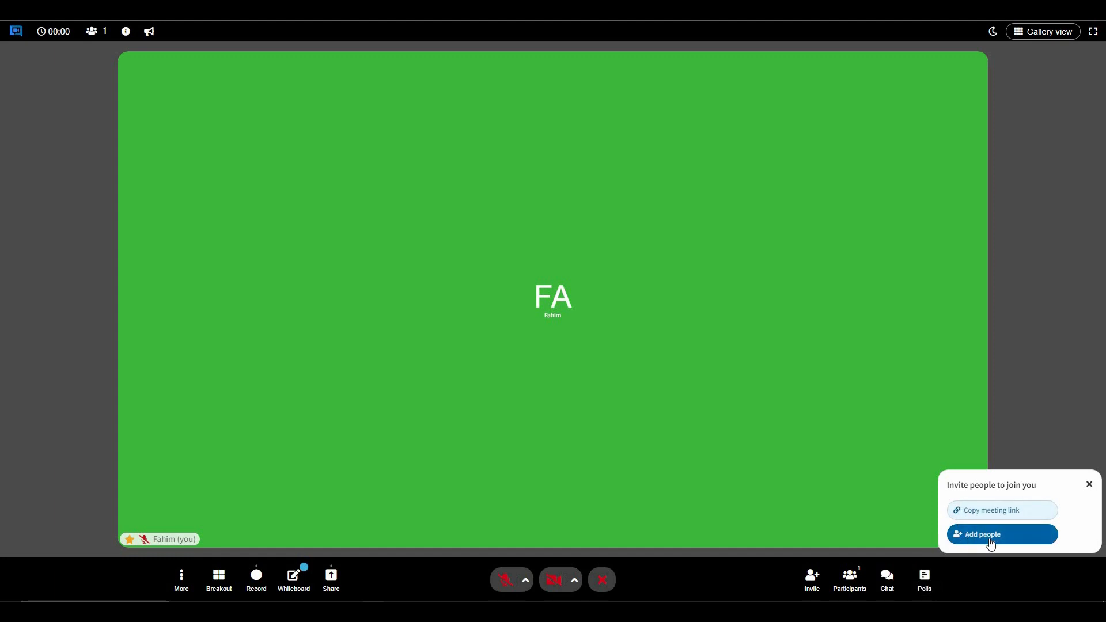
# Copy the meeting link and end the meeting.
pyautogui.click(1021, 513)
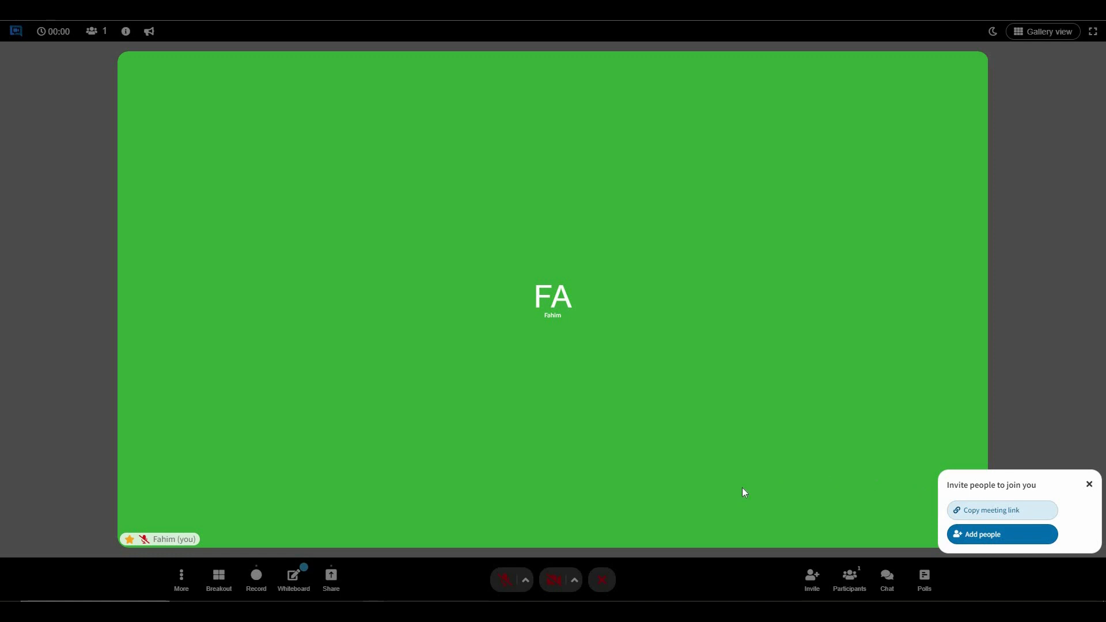
pyautogui.click(602, 580)
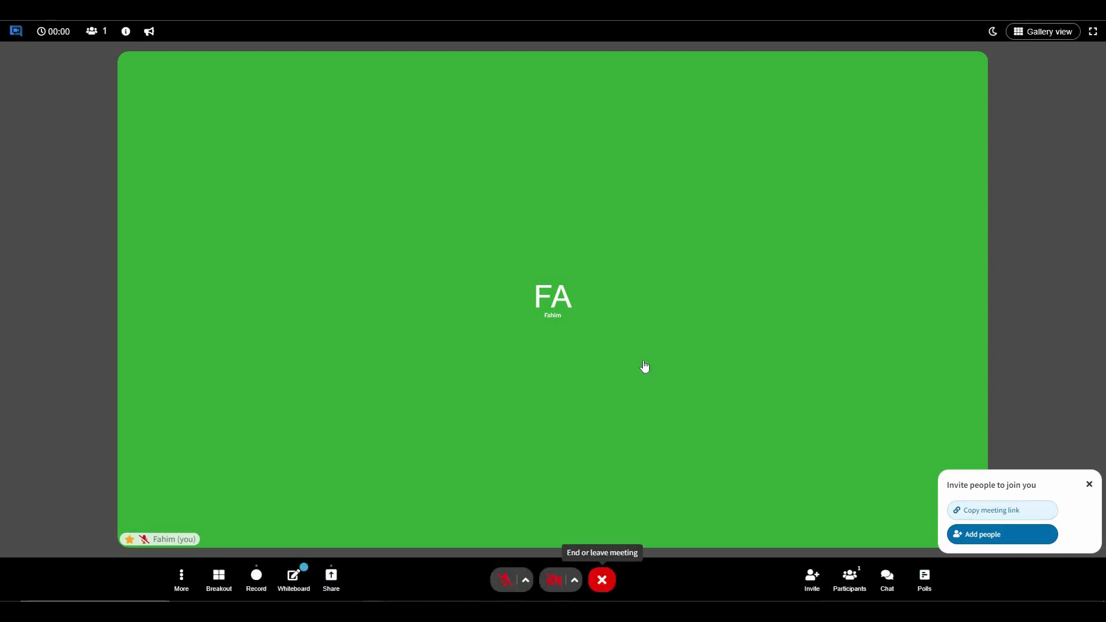
pyautogui.click(645, 368)
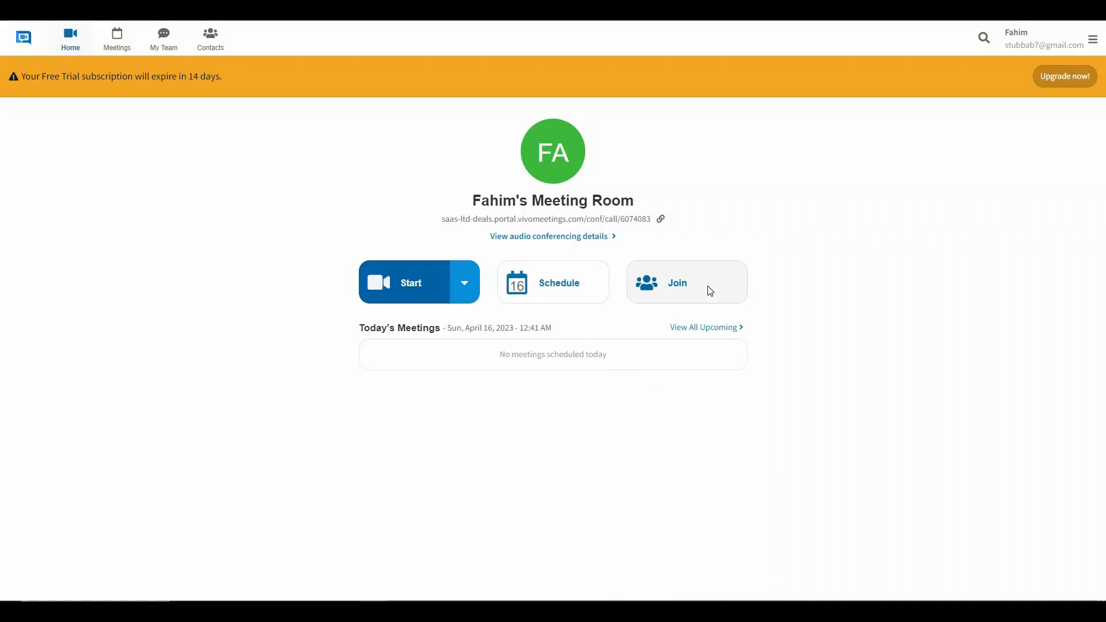
# Rejoin the meeting from the pasted link with video turned off.
pyautogui.click(709, 294)
pyautogui.click(632, 308)
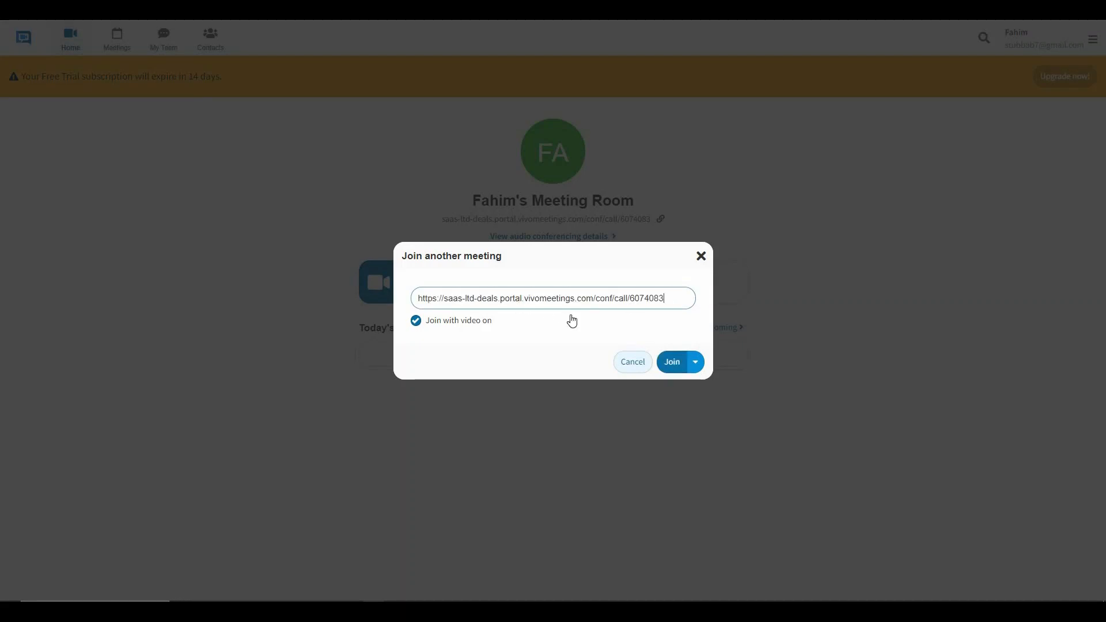
pyautogui.doubleClick(643, 299)
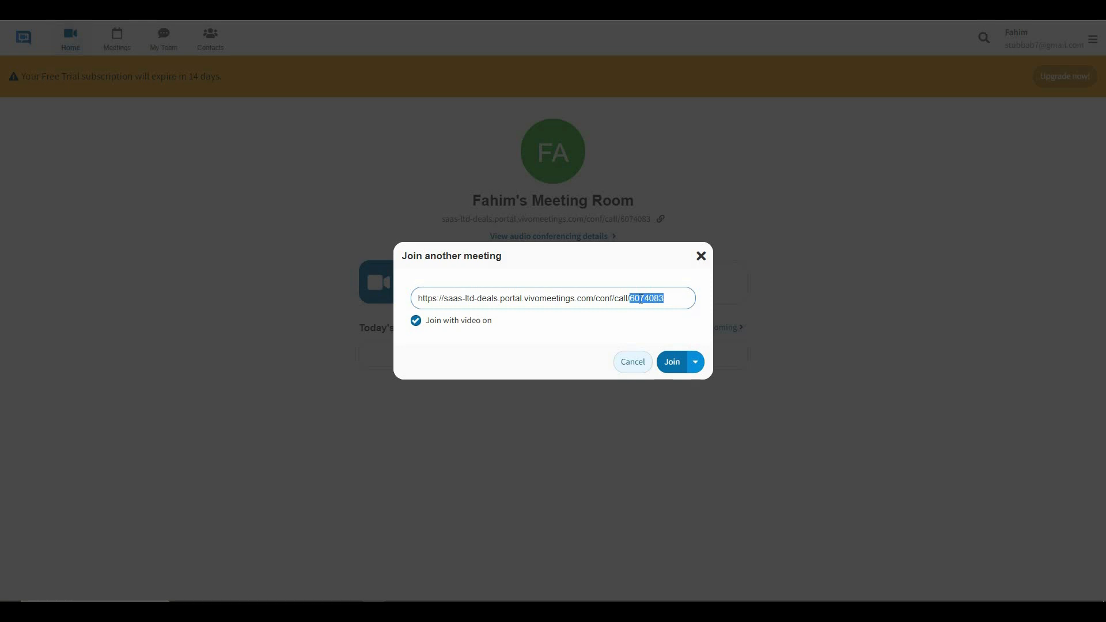
pyautogui.click(417, 326)
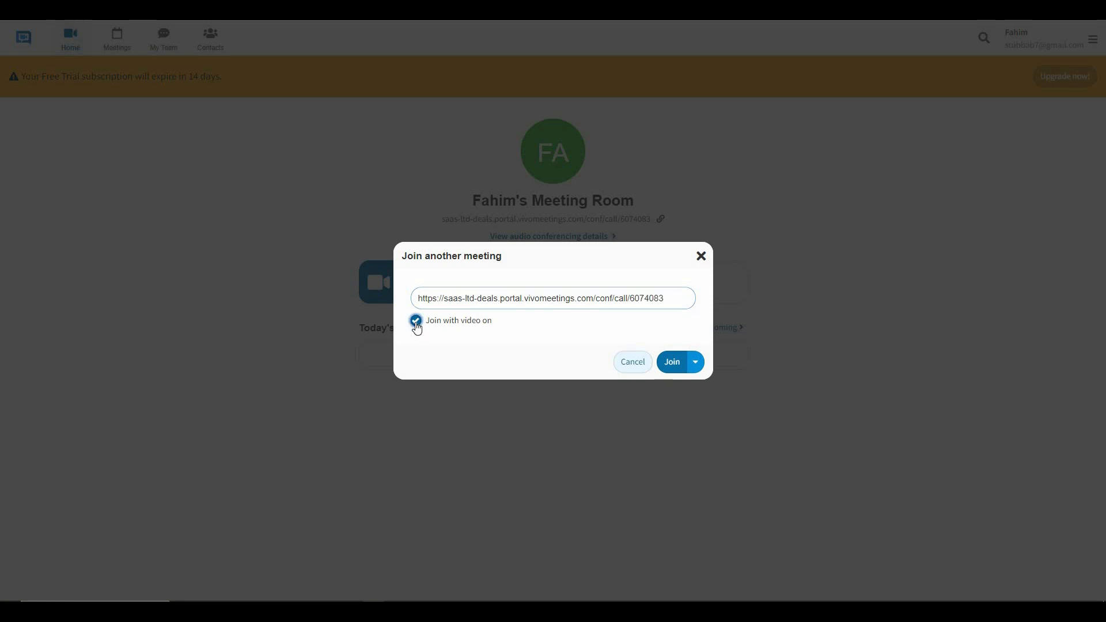
pyautogui.click(673, 363)
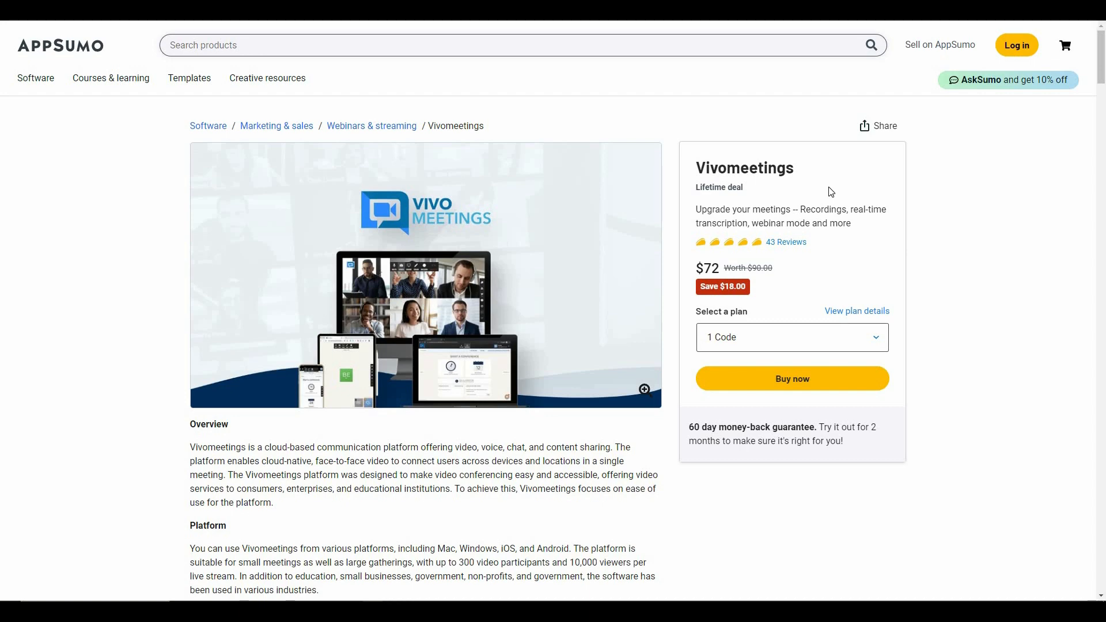
# Set the third pricing plan to 7 Codes (Plan 7, $504), then return to the page top.
pyautogui.scroll(-15, 611, 289)
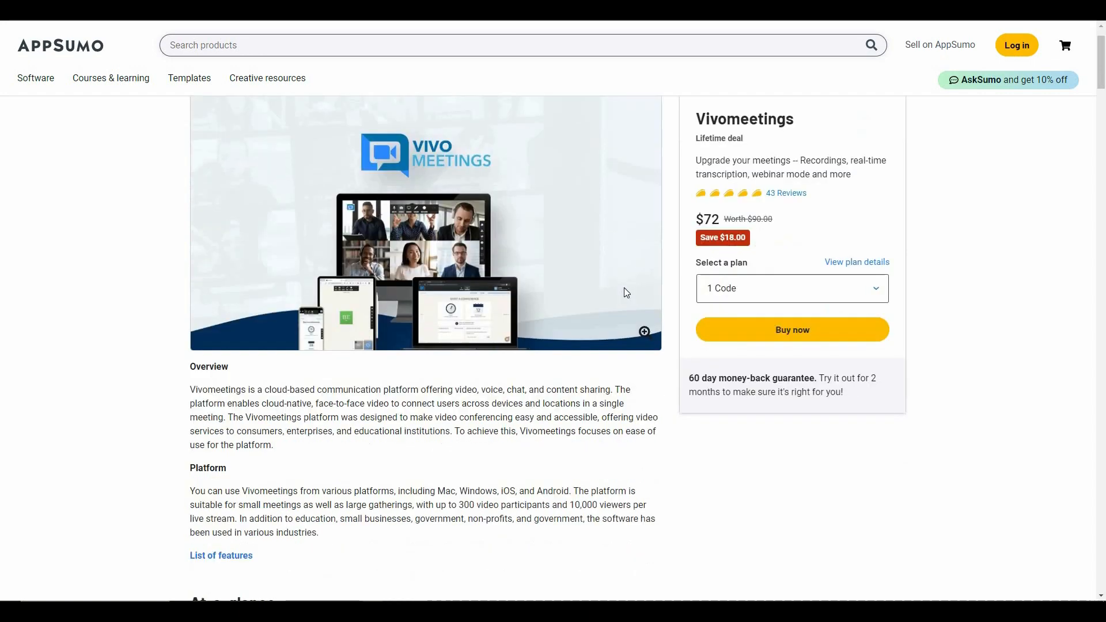
pyautogui.scroll(-20, 630, 296)
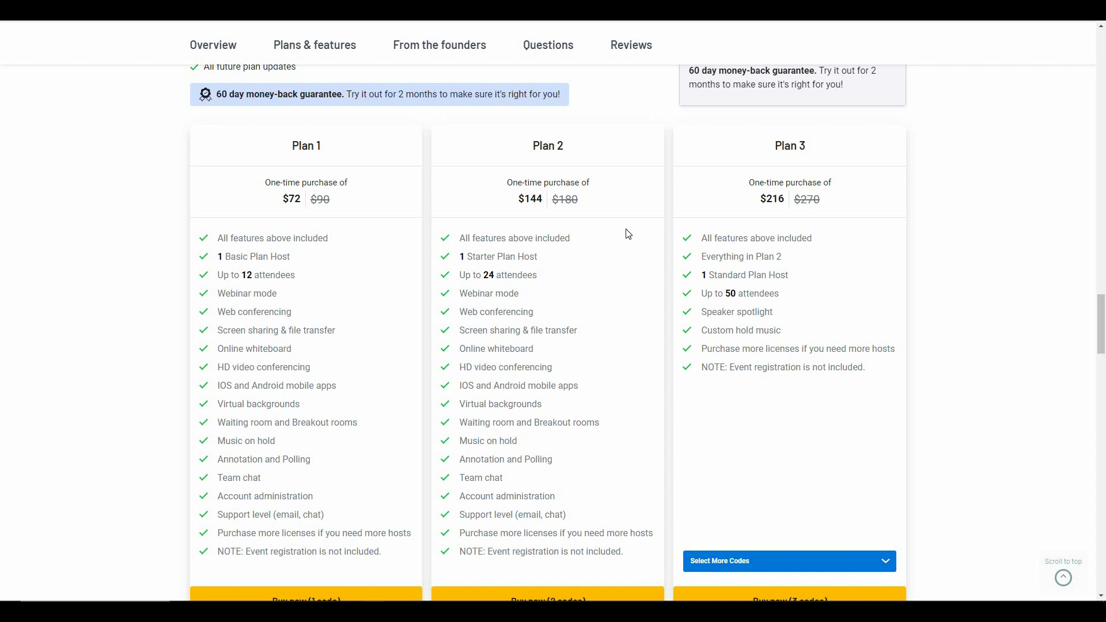
pyautogui.click(758, 562)
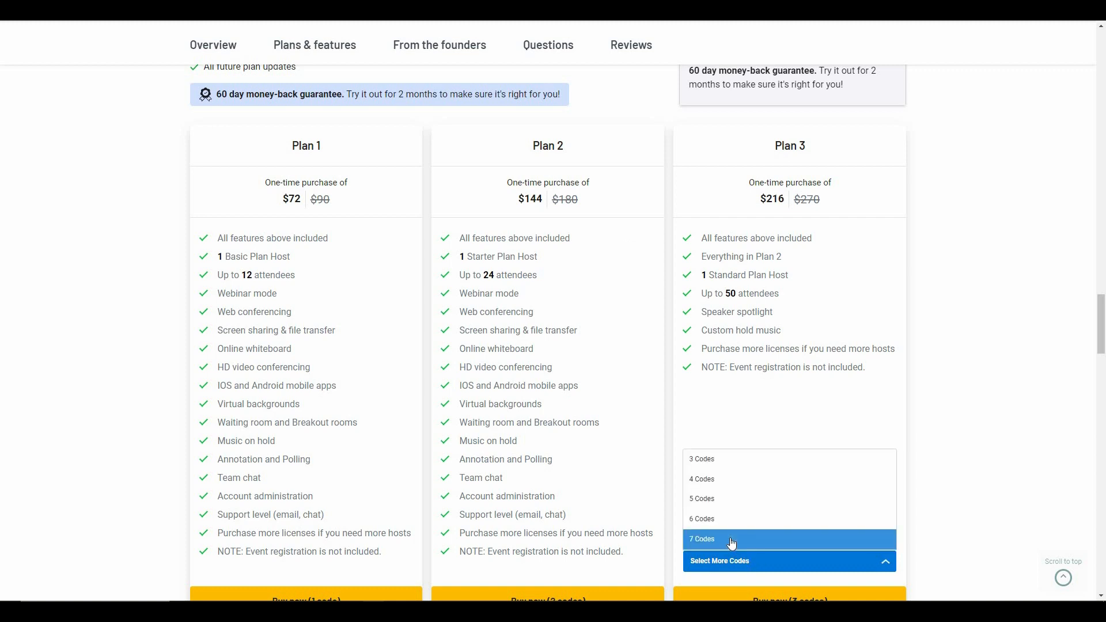
pyautogui.click(732, 541)
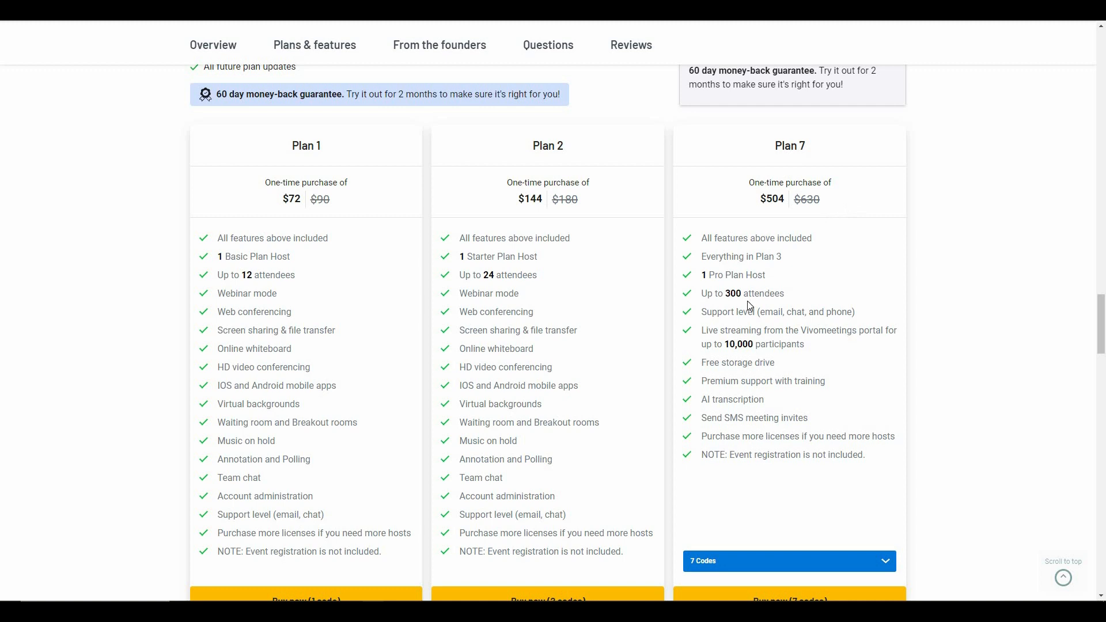
pyautogui.scroll(9, 619, 338)
pyautogui.scroll(12, 618, 337)
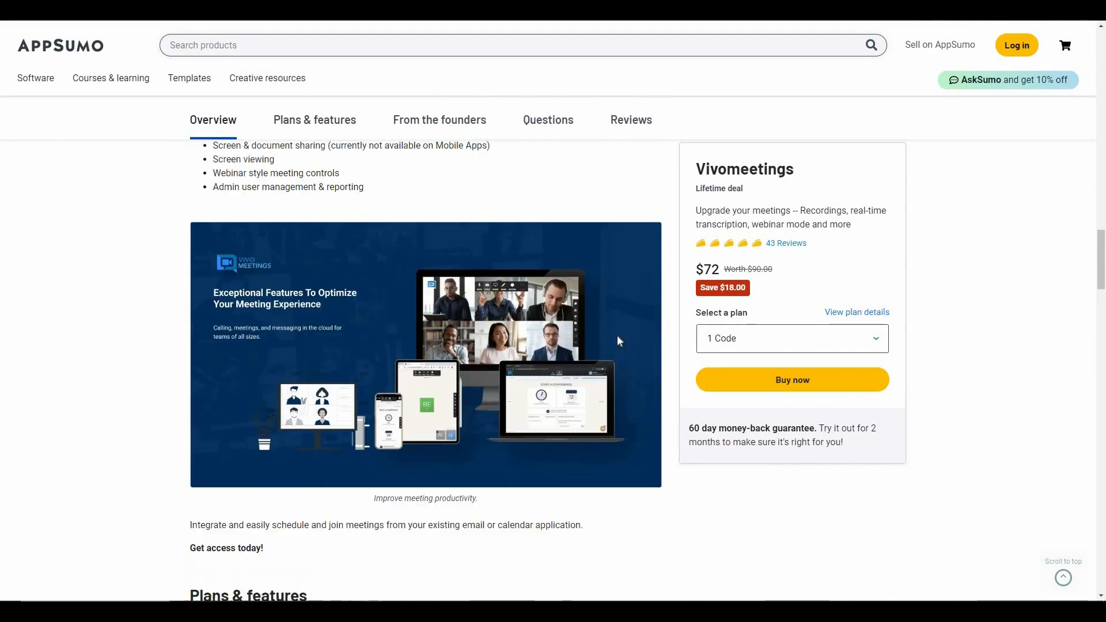
pyautogui.scroll(18, 617, 337)
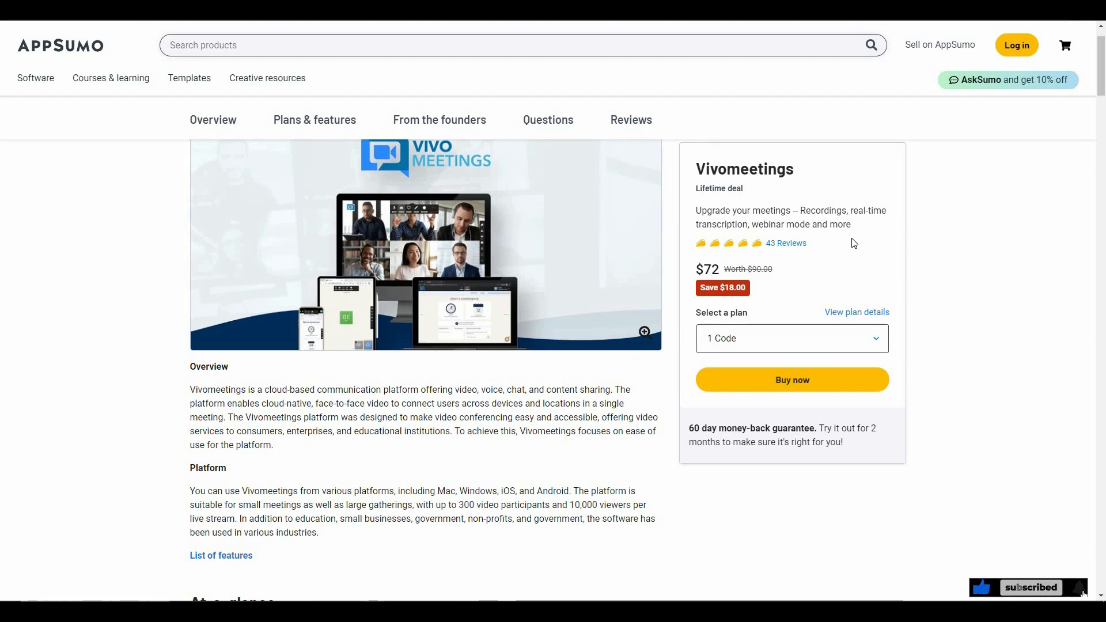
pyautogui.scroll(1, 869, 190)
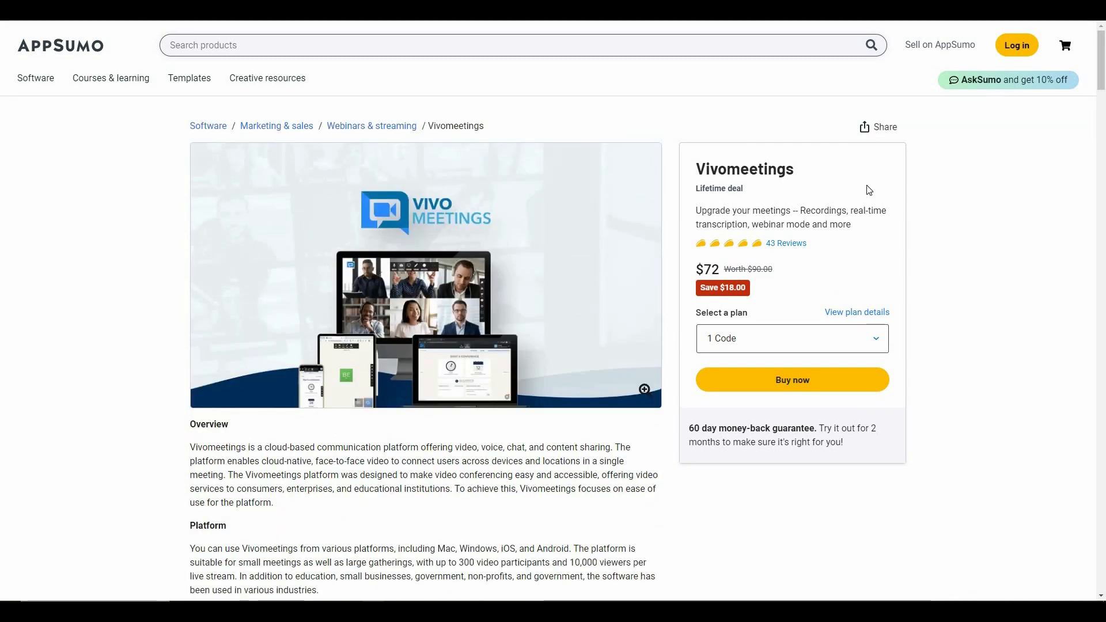